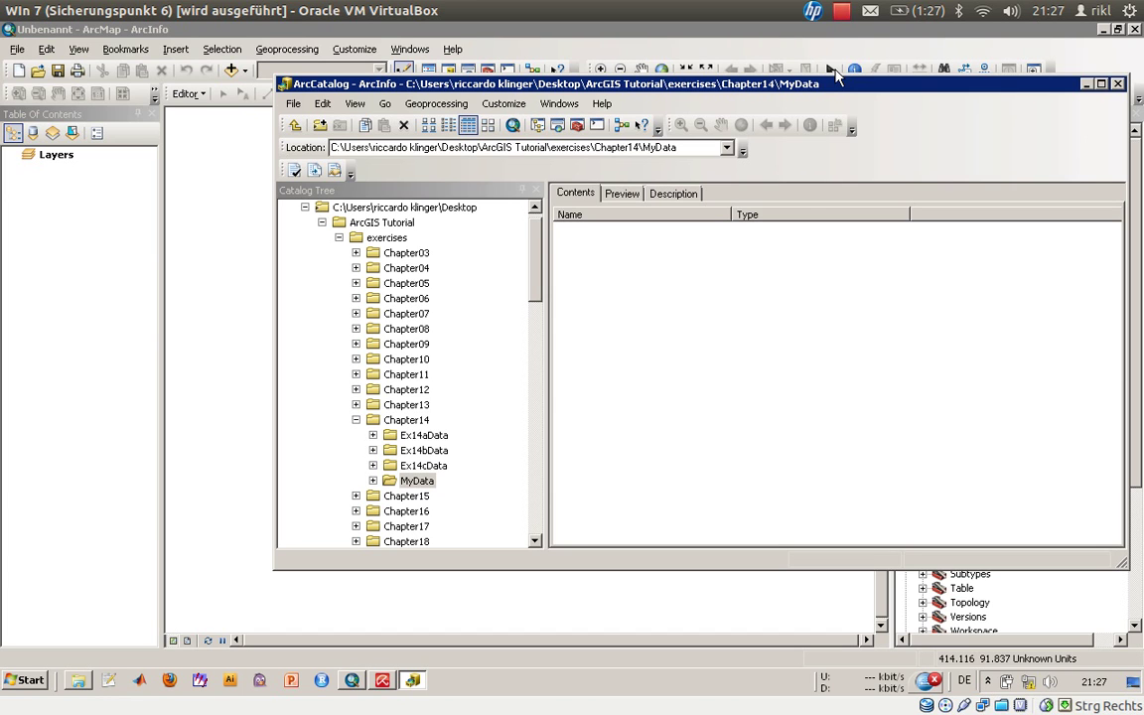
# Select the MyData folder under exercises\Chapter14 in the Catalog Tree
pyautogui.click(417, 481)
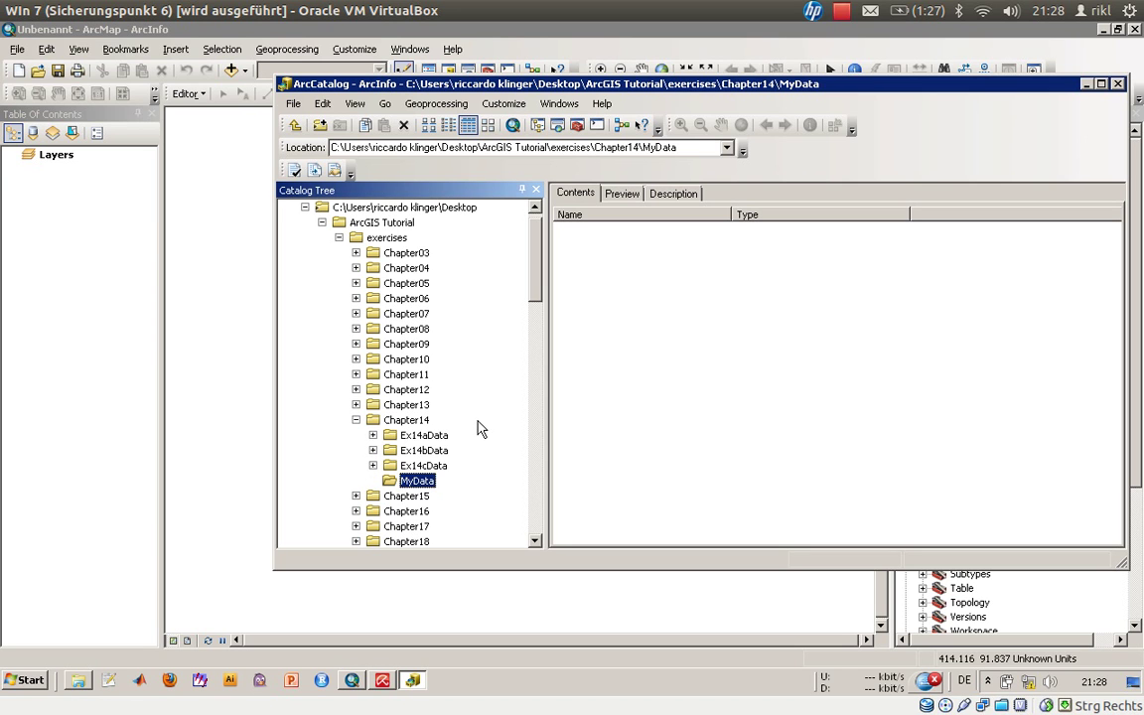
# Add a New Personal Geodatabase in MyData and rename it from the default to CityData.mdb
pyautogui.rightClick(610, 337)
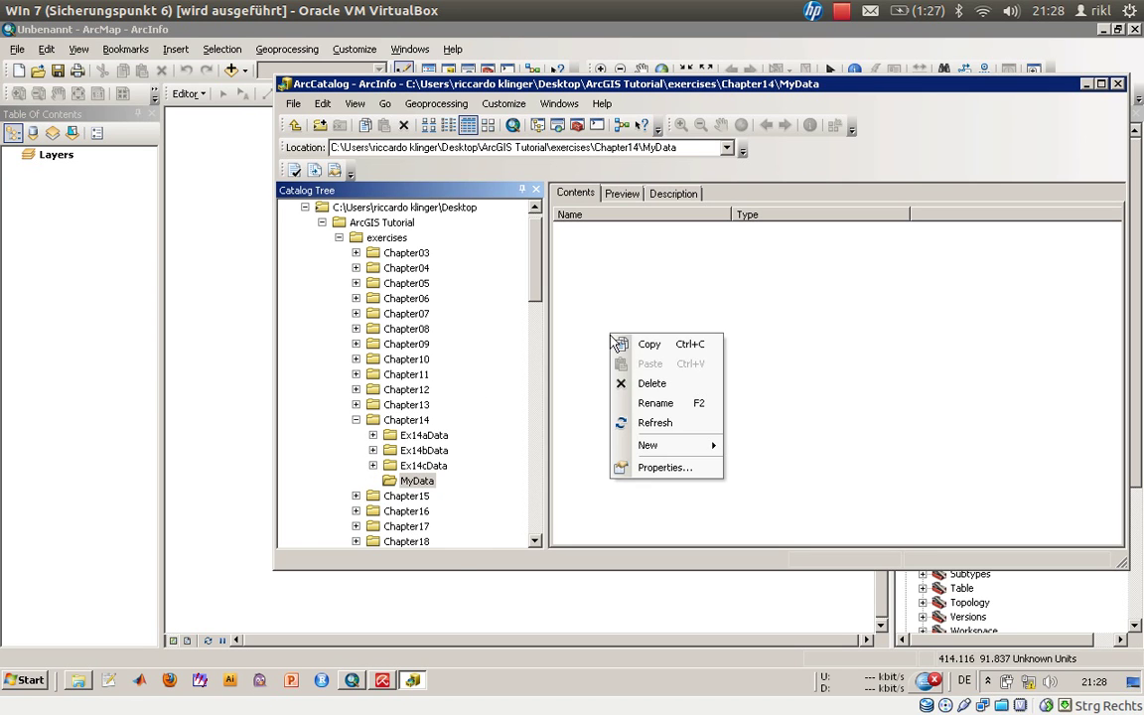
pyautogui.moveTo(652, 449)
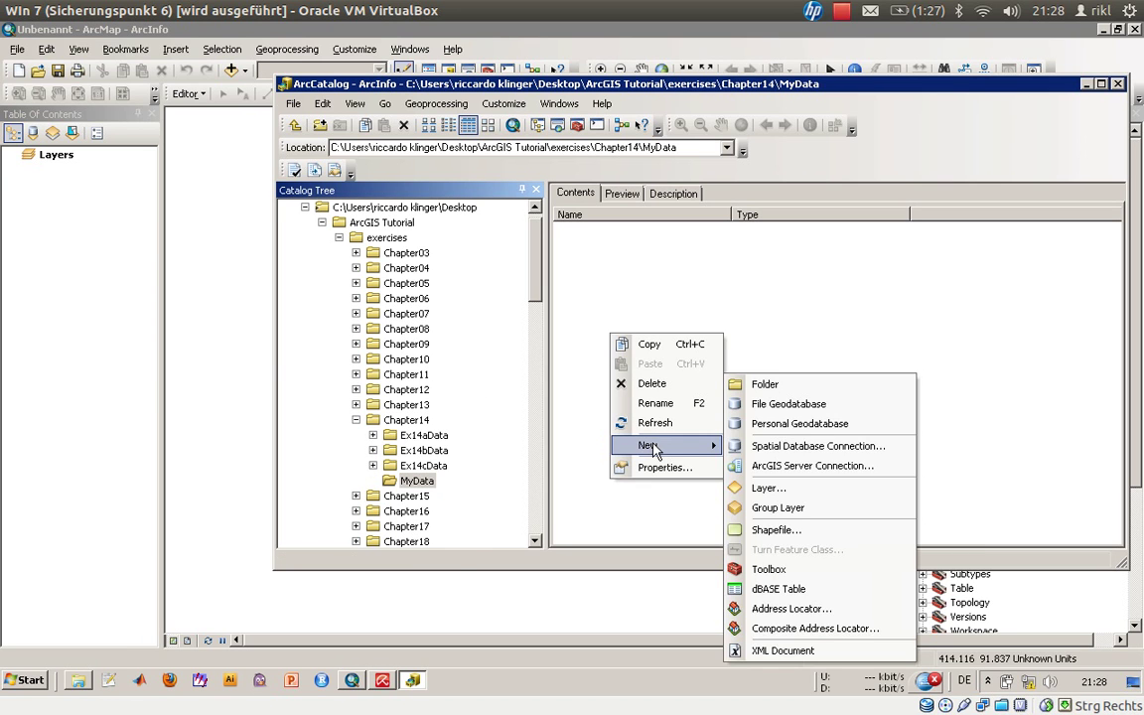
pyautogui.click(820, 424)
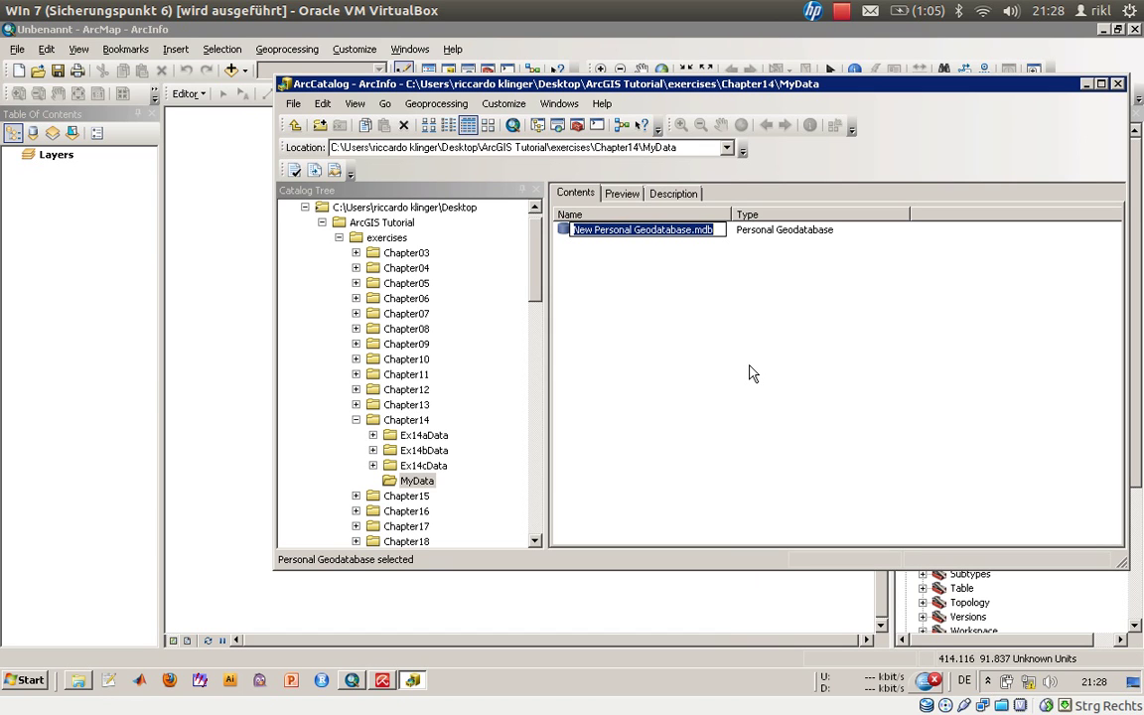
pyautogui.hotkey('shift', 'Left')
pyautogui.hotkey('shift', 'Left')
pyautogui.hotkey('shift', 'Left')
pyautogui.hotkey('shift', 'Left')
pyautogui.click(692, 229)
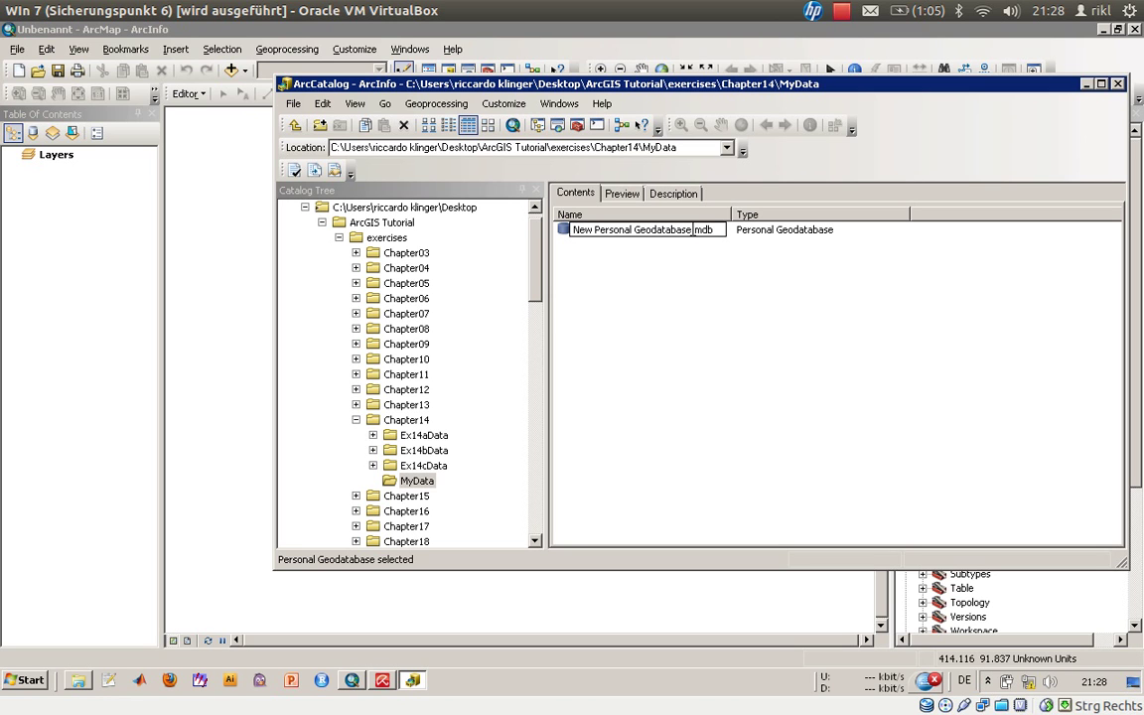
pyautogui.press('BackSpace')
pyautogui.press('BackSpace')
pyautogui.press('BackSpace')
pyautogui.press('BackSpace')
pyautogui.press('BackSpace')
pyautogui.press('BackSpace')
pyautogui.press('BackSpace')
pyautogui.press('BackSpace')
pyautogui.press('BackSpace')
pyautogui.press('BackSpace')
pyautogui.press('BackSpace')
pyautogui.press('BackSpace')
pyautogui.press('BackSpace')
pyautogui.press('BackSpace')
pyautogui.press('BackSpace')
pyautogui.press('BackSpace')
pyautogui.press('BackSpace')
pyautogui.press('BackSpace')
pyautogui.press('BackSpace')
pyautogui.press('BackSpace')
pyautogui.write('C')
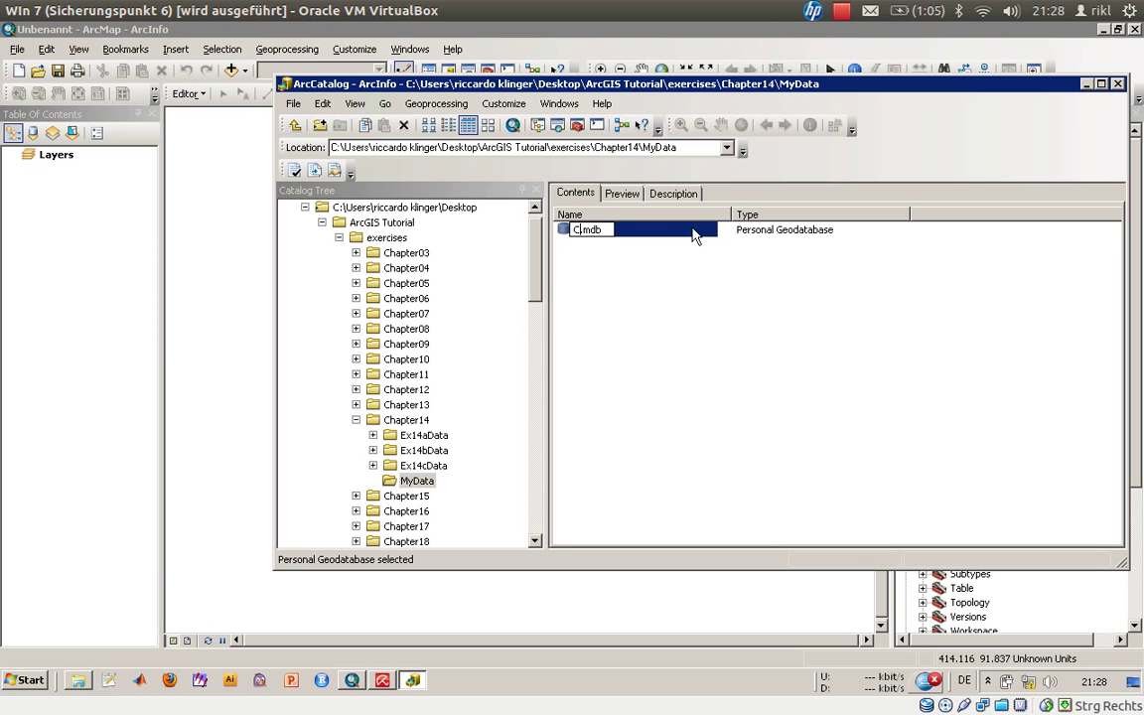
pyautogui.write('ityData')
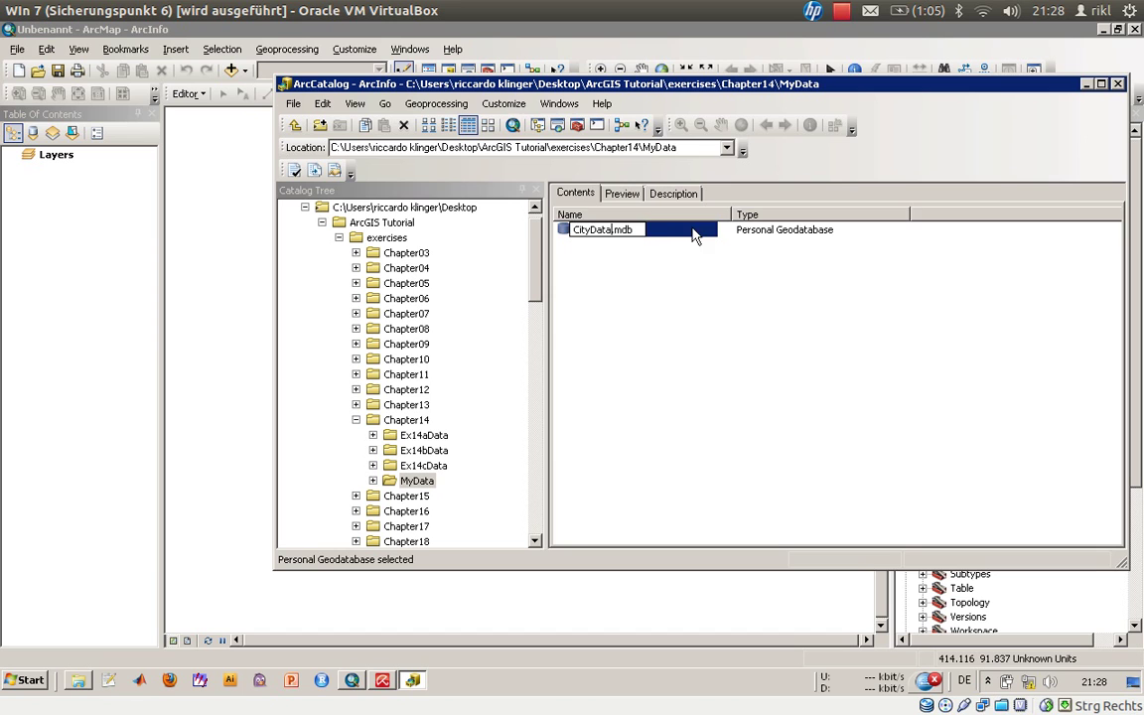
pyautogui.click(641, 288)
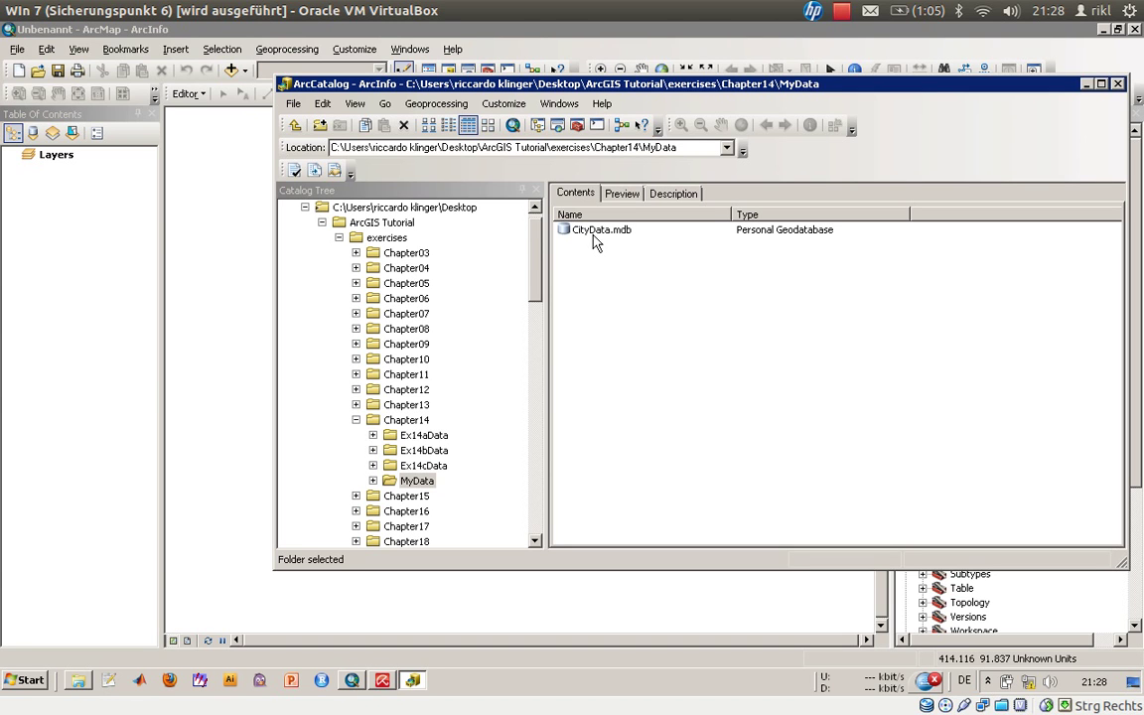
# View CityData.mdb's Domains properties, then expand Ex14aData to show parcels, FireHydrants.shp and WaterValves.shp
pyautogui.doubleClick(594, 235)
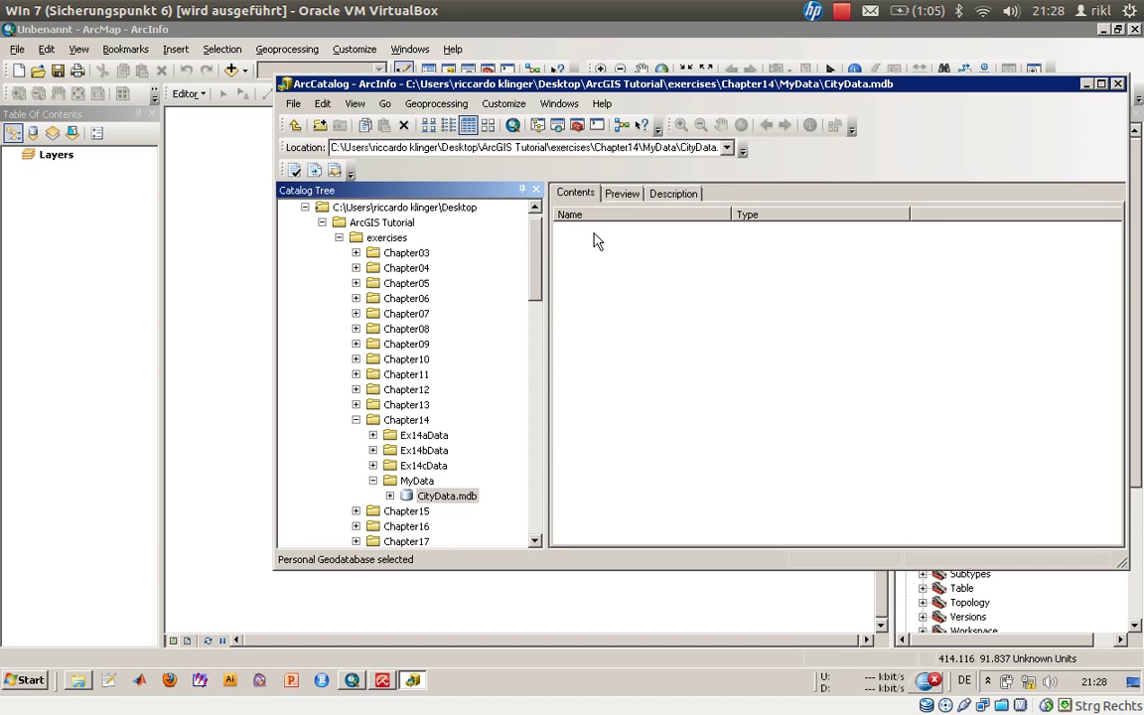
pyautogui.click(405, 497)
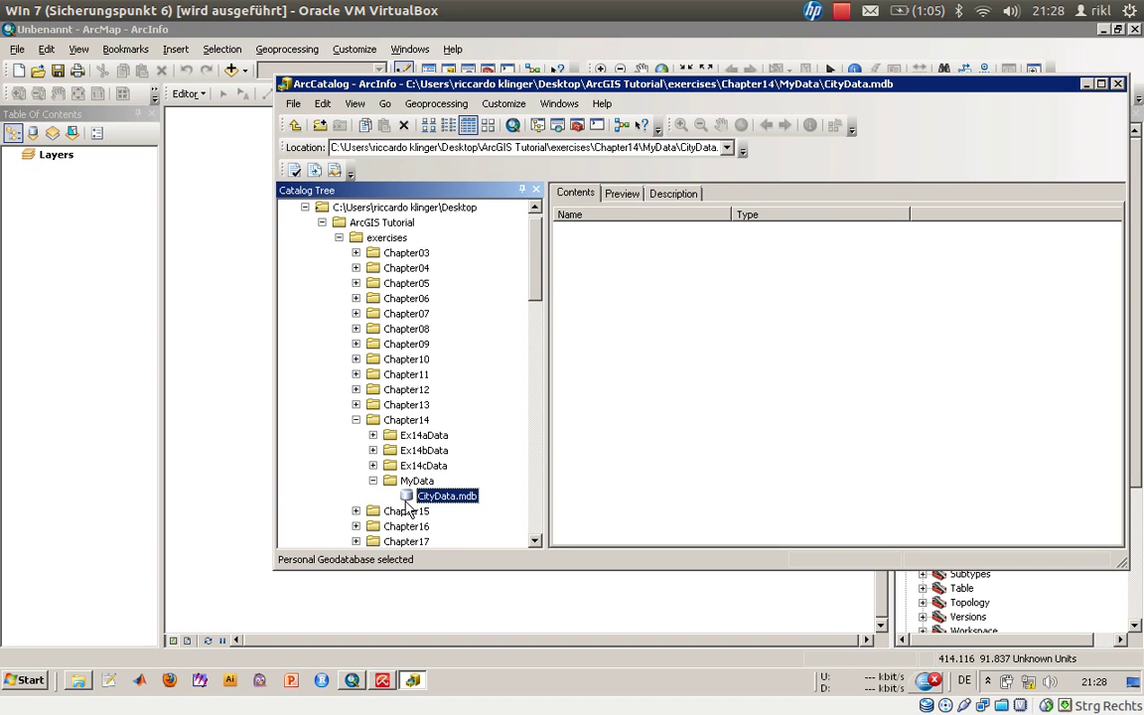
pyautogui.rightClick(408, 496)
pyautogui.click(482, 483)
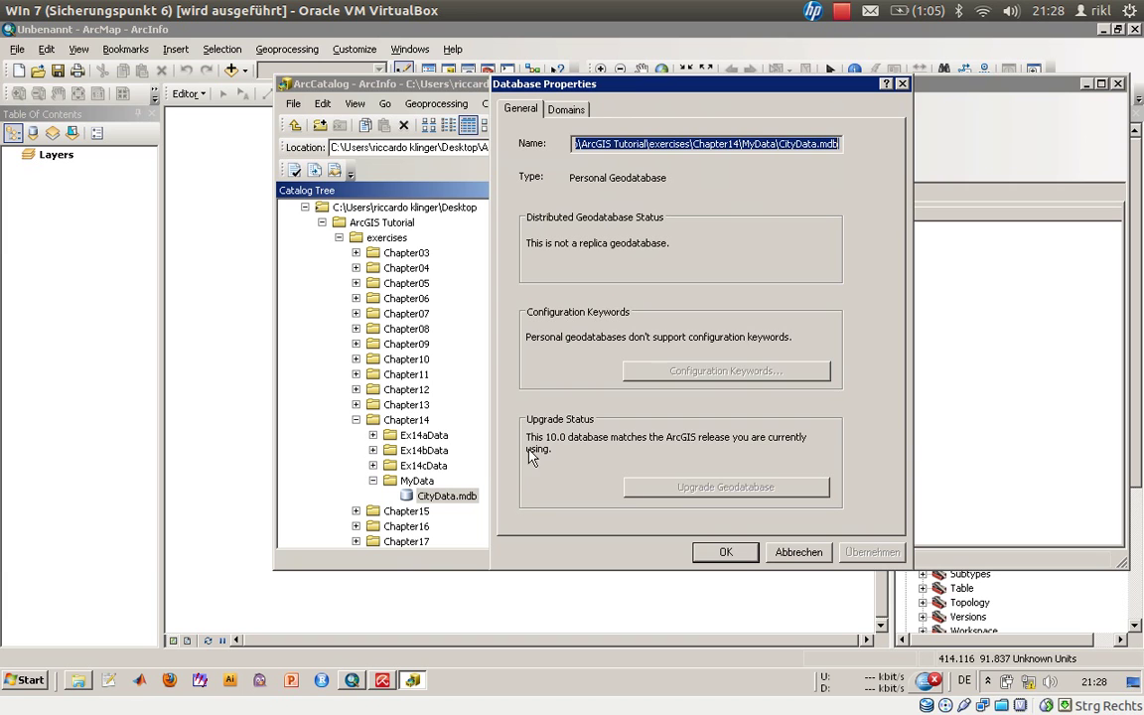
pyautogui.click(566, 110)
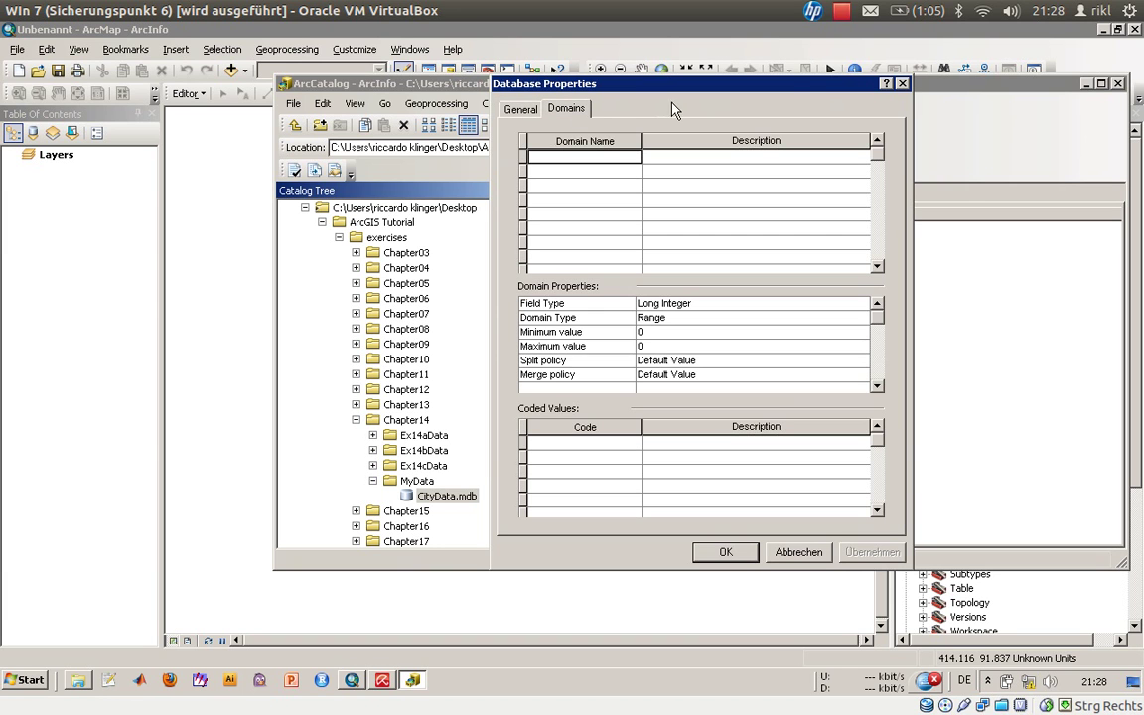
pyautogui.click(900, 88)
pyautogui.rightClick(900, 88)
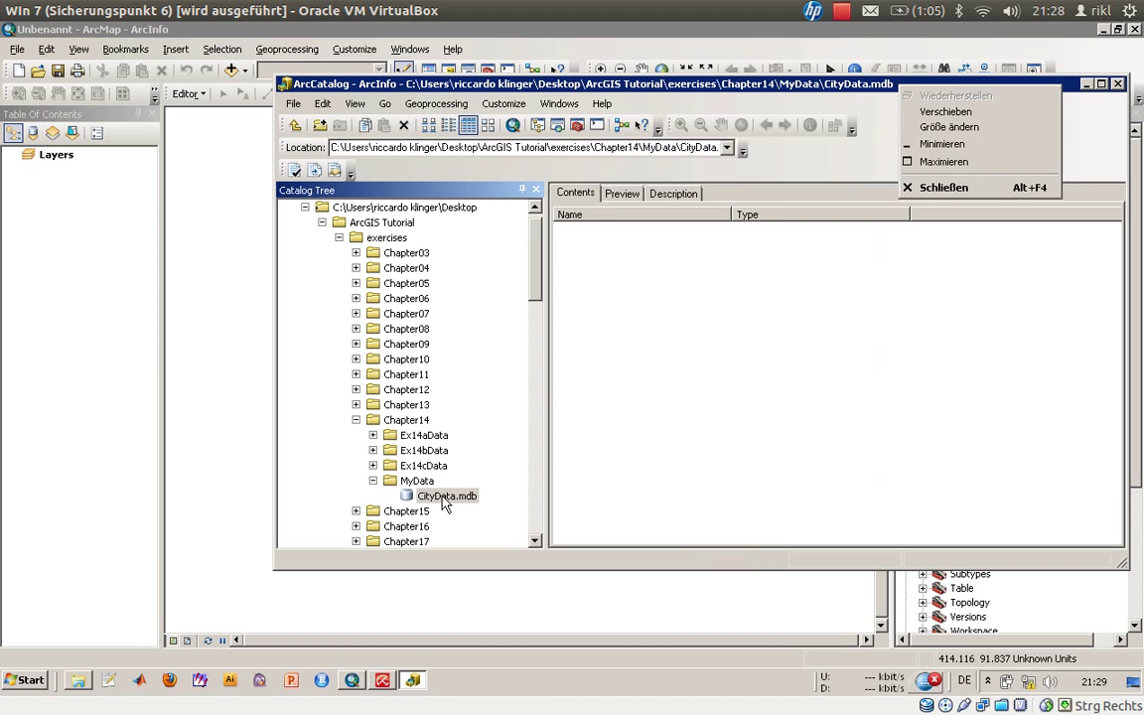
pyautogui.click(373, 481)
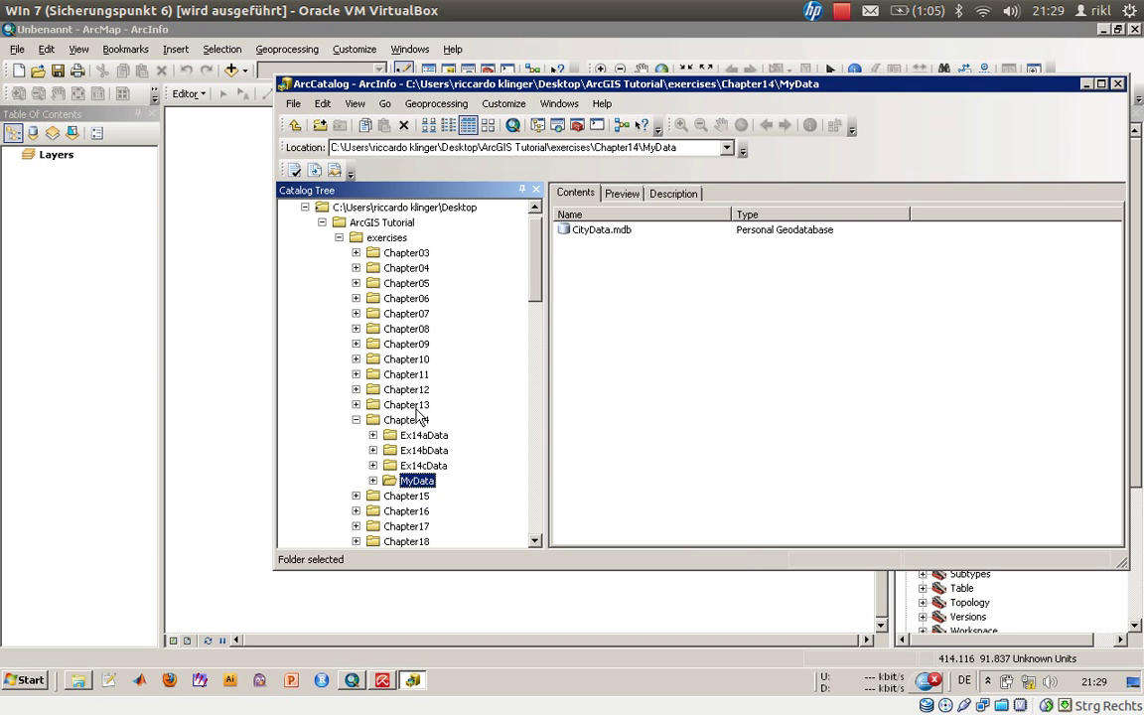
pyautogui.click(373, 435)
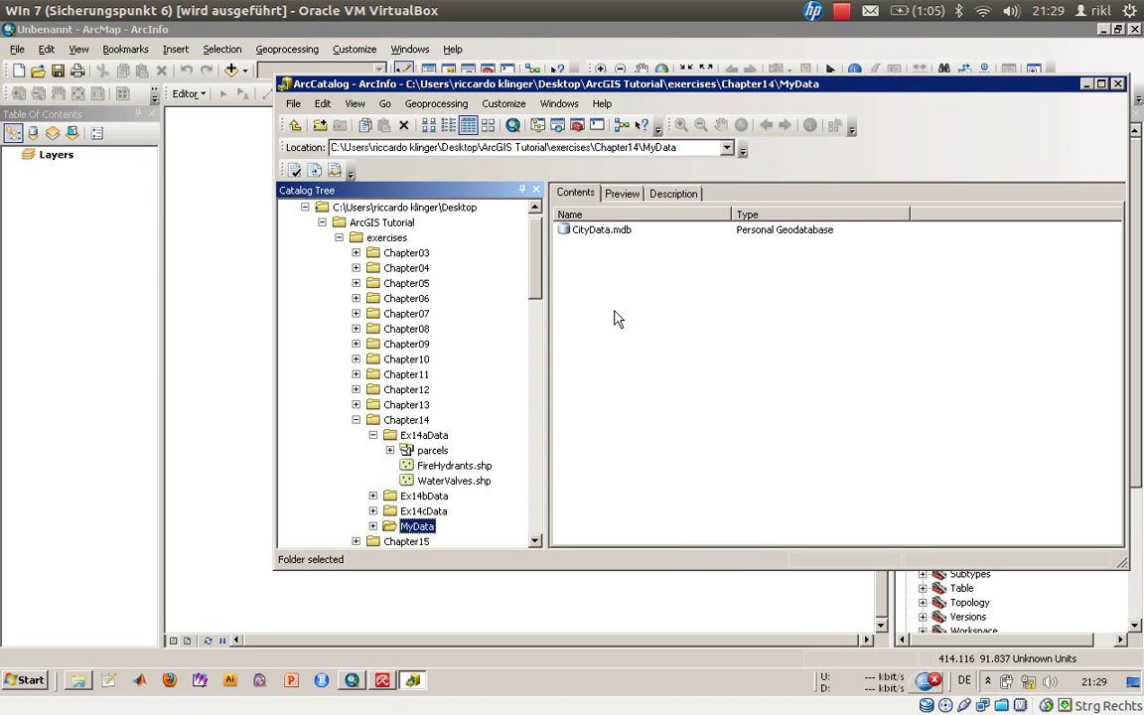
# Start an Import > Feature Class (single) into CityData.mdb
pyautogui.rightClick(594, 232)
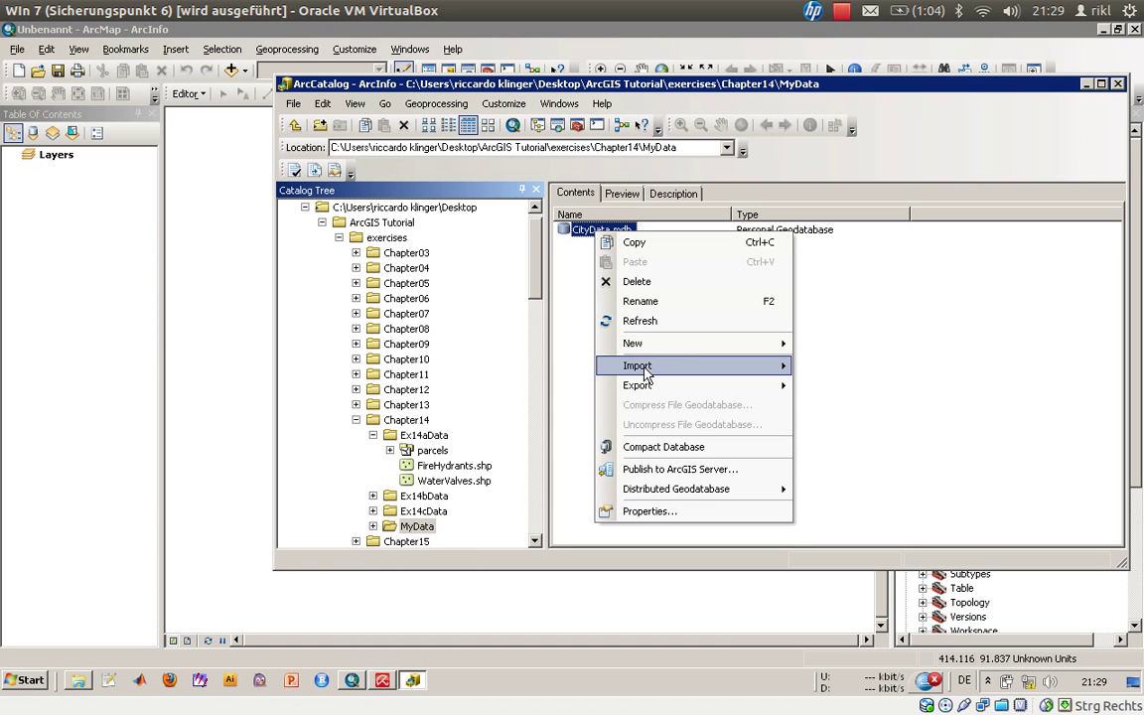
pyautogui.moveTo(644, 373)
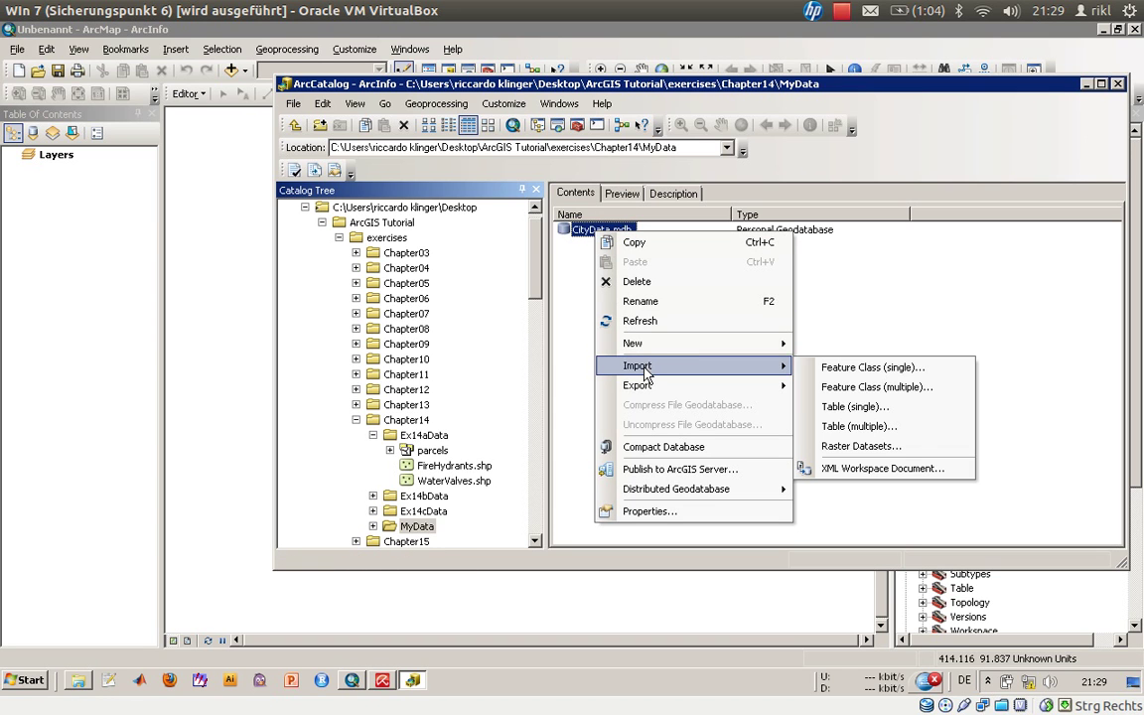
pyautogui.click(851, 370)
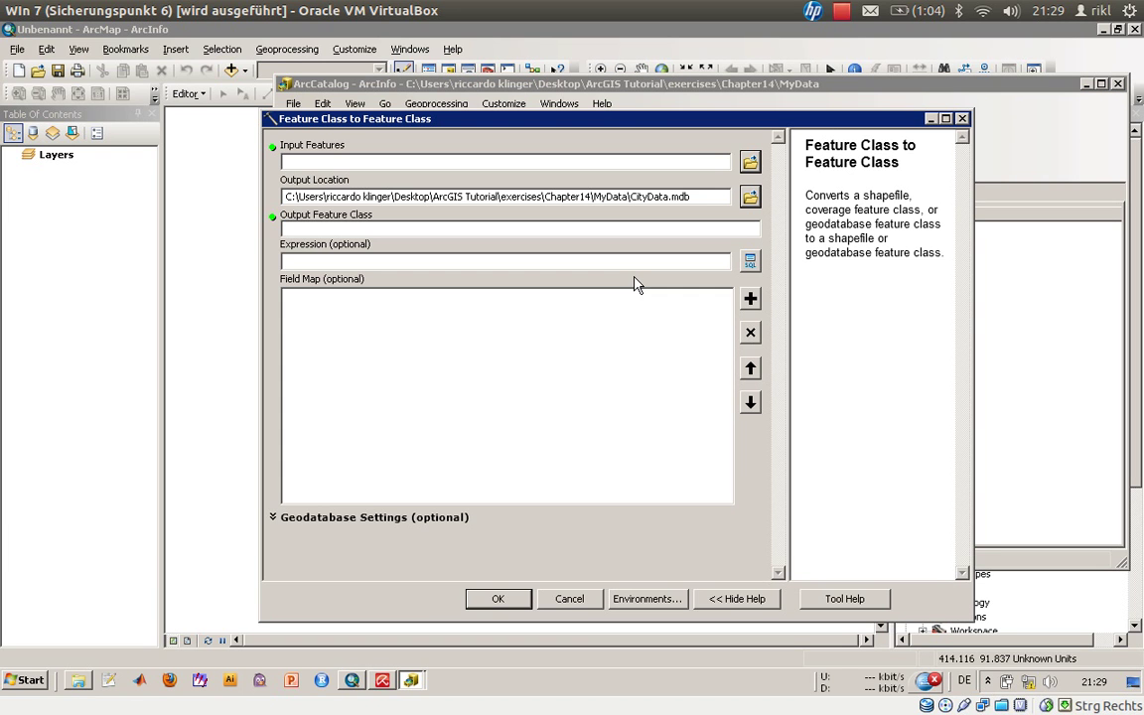
# Browse to Chapter14\Ex14aData\parcels and choose its polygon layer as the input
pyautogui.click(673, 157)
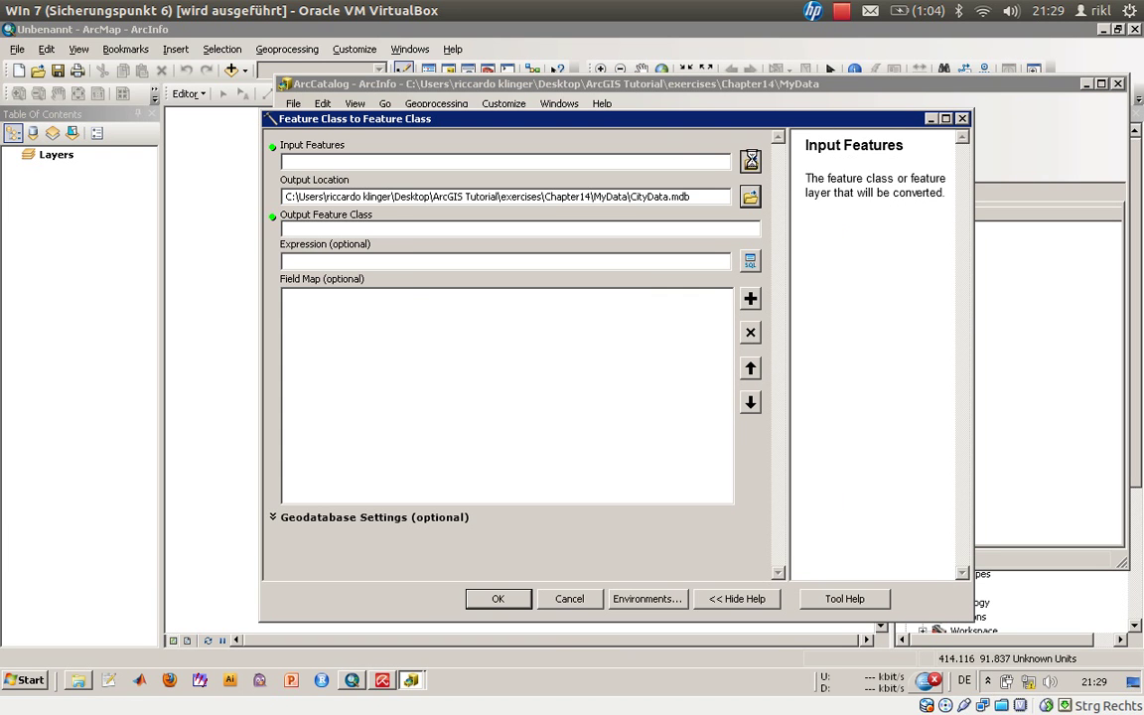
pyautogui.click(642, 255)
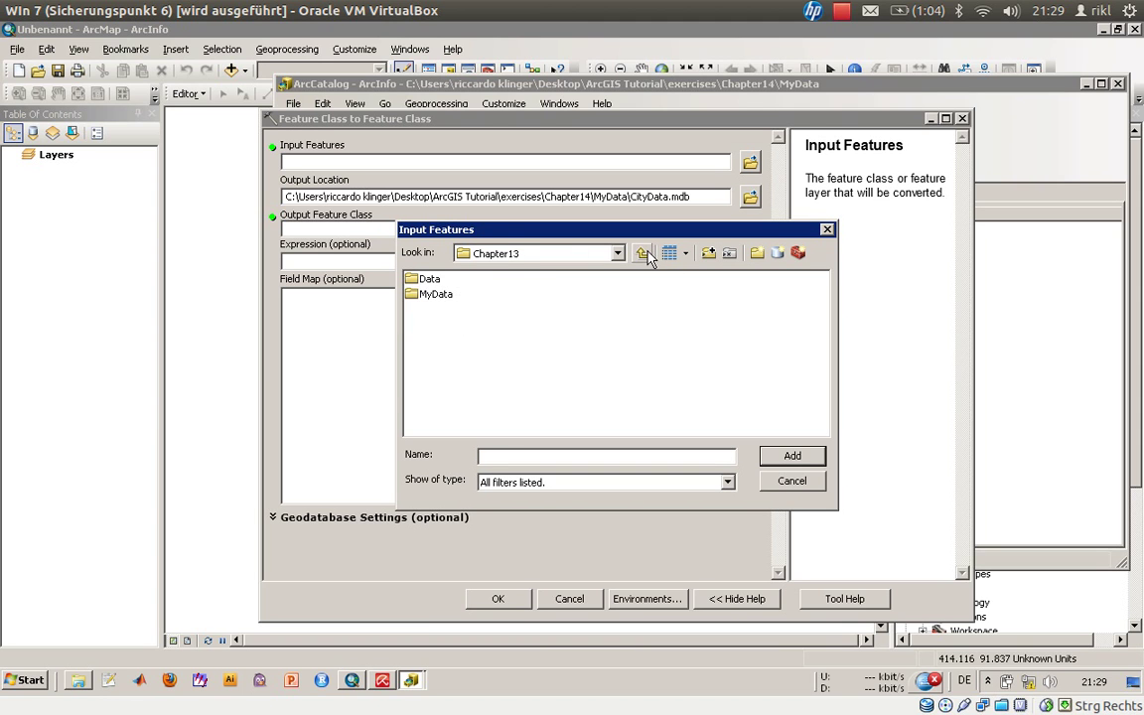
pyautogui.click(644, 254)
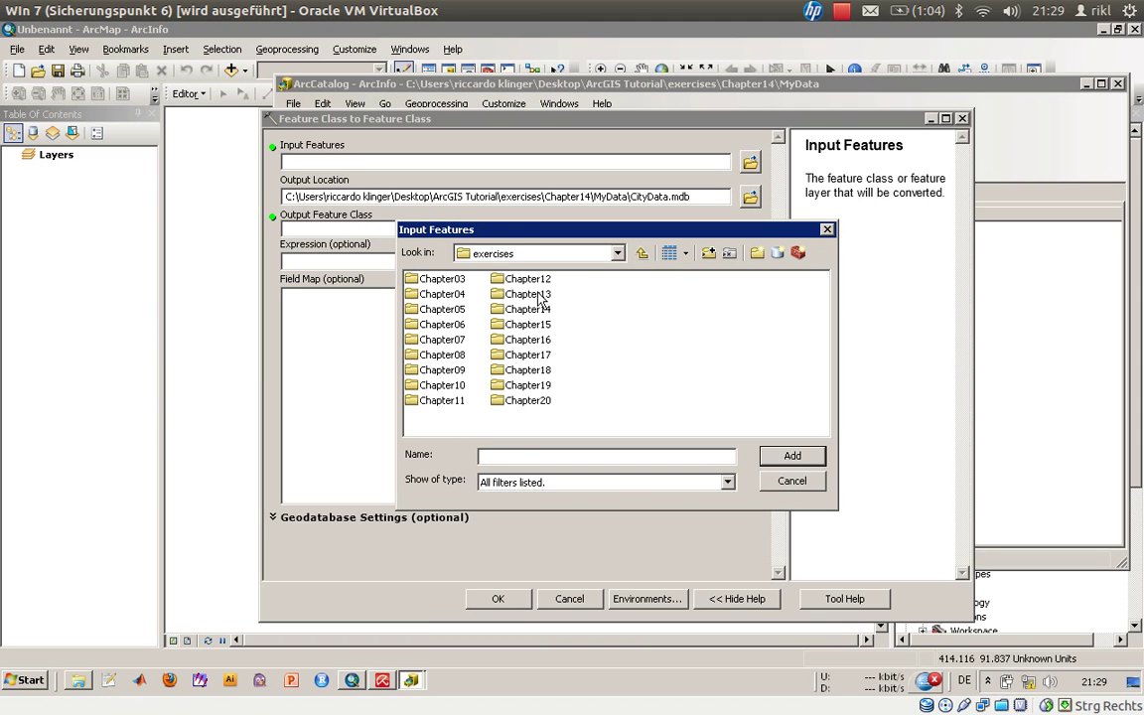
pyautogui.doubleClick(527, 309)
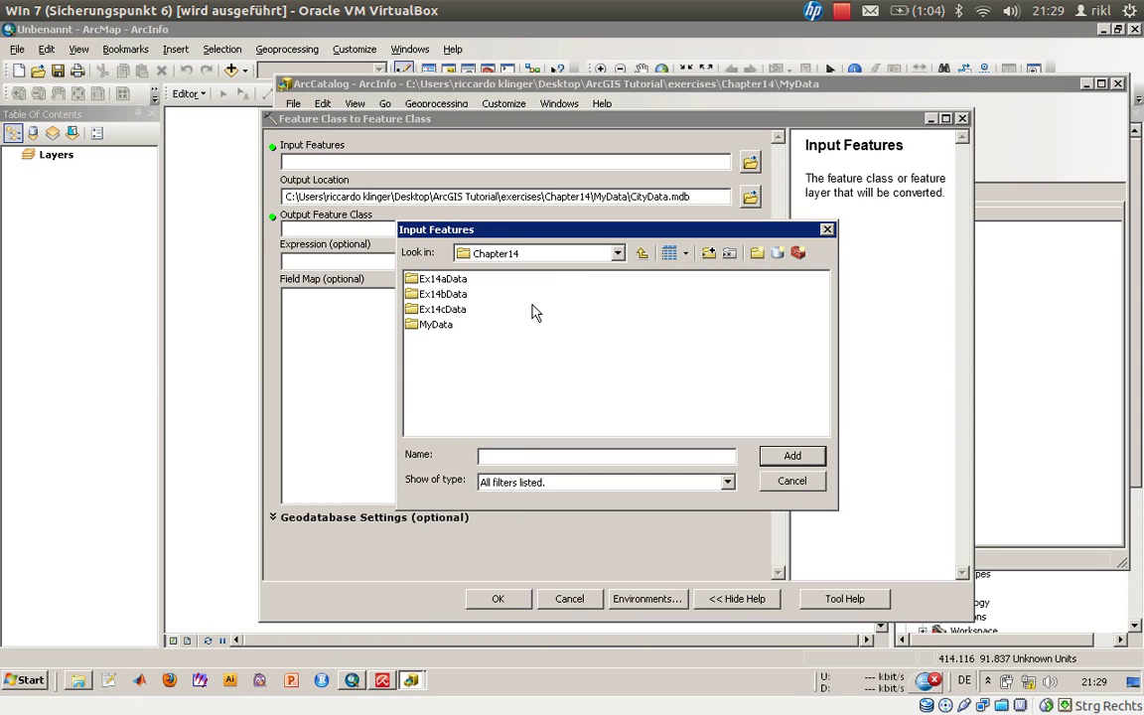
pyautogui.doubleClick(437, 280)
pyautogui.doubleClick(435, 281)
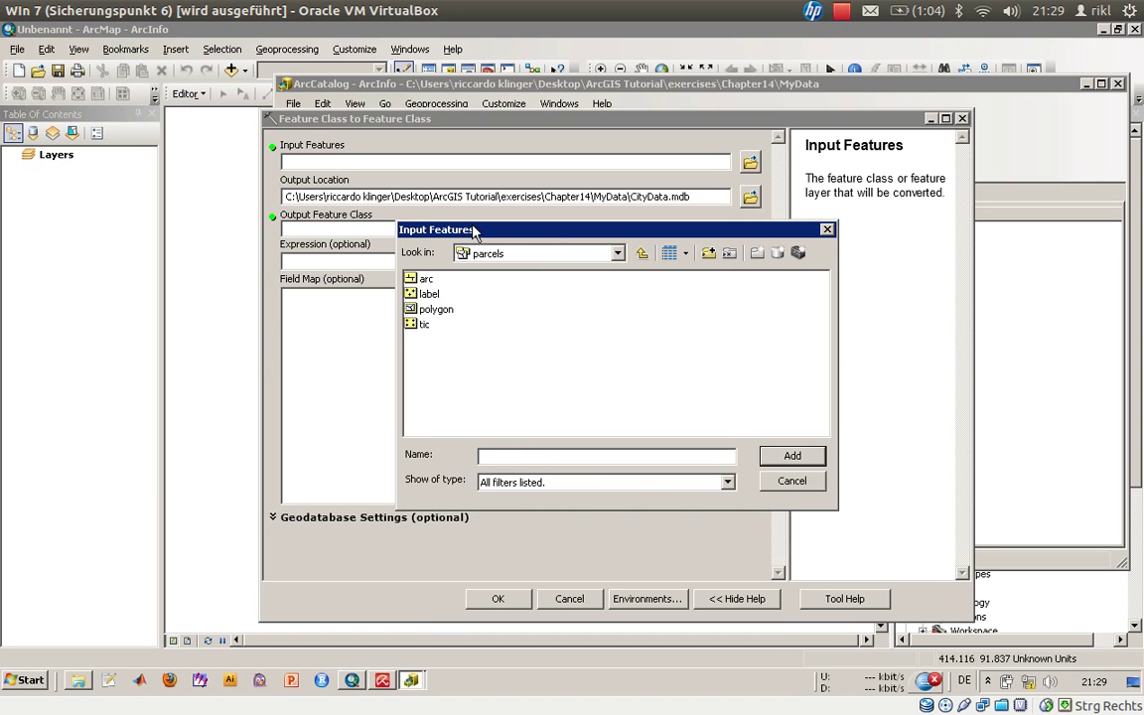
pyautogui.moveTo(485, 232); pyautogui.dragTo(603, 275)
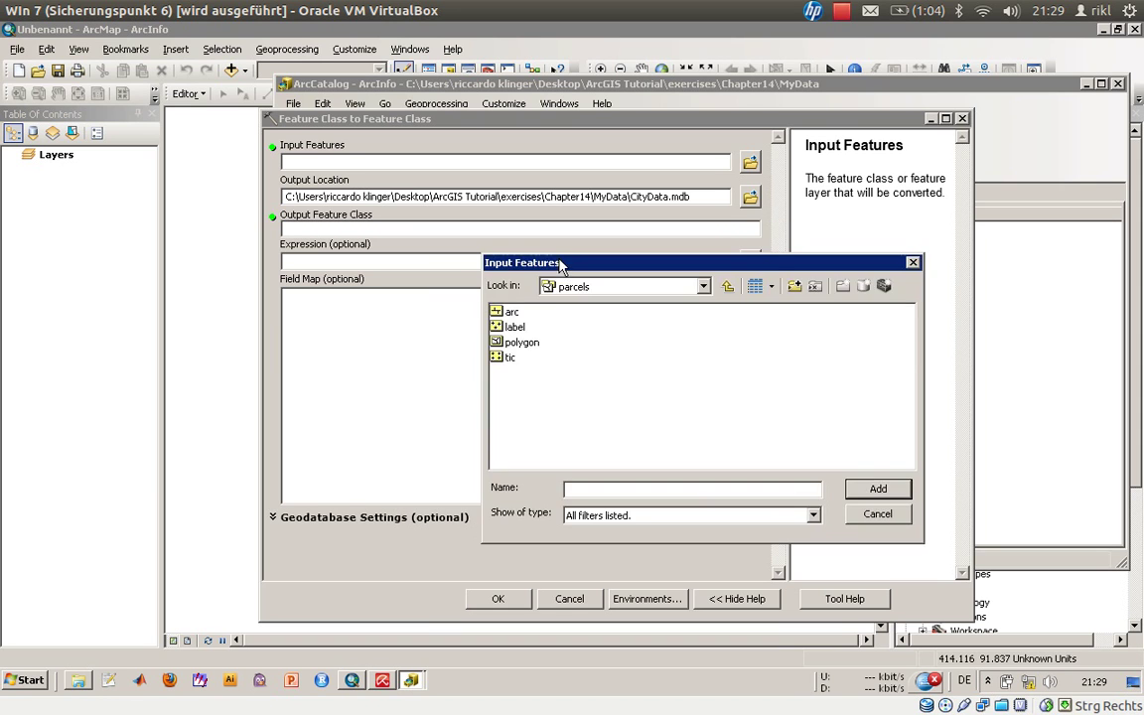
pyautogui.click(516, 344)
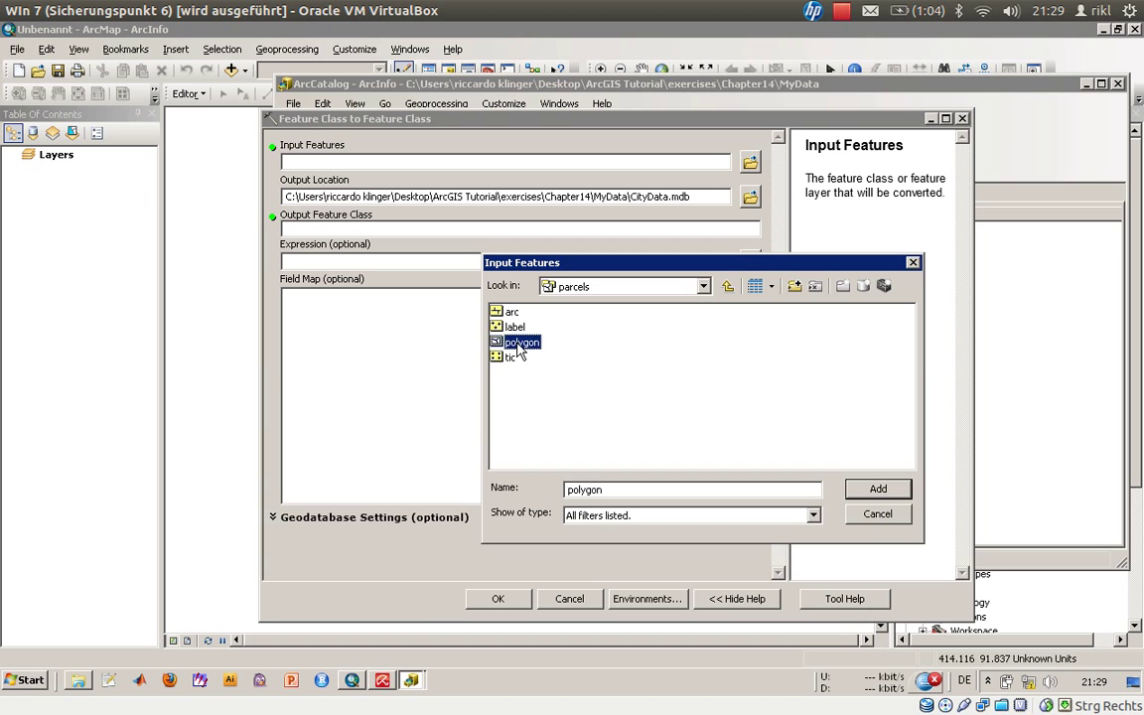
# Add parcels polygon as input, name the output Parcels, review the field map, and run the import
pyautogui.click(878, 488)
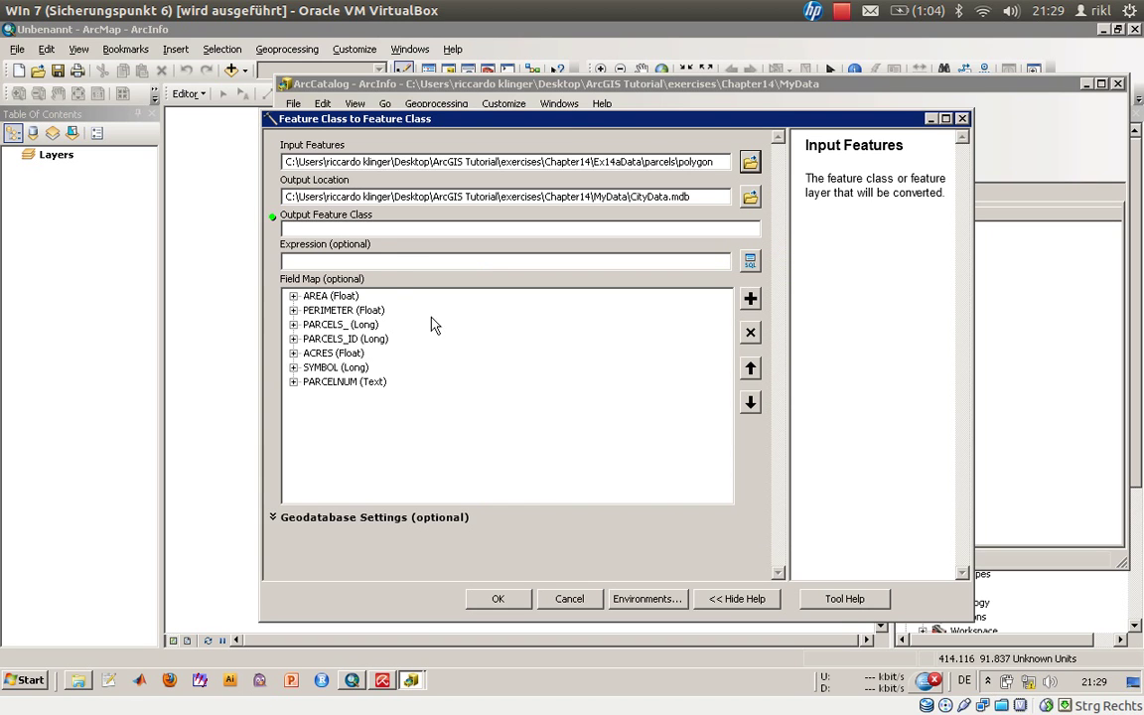
pyautogui.click(592, 229)
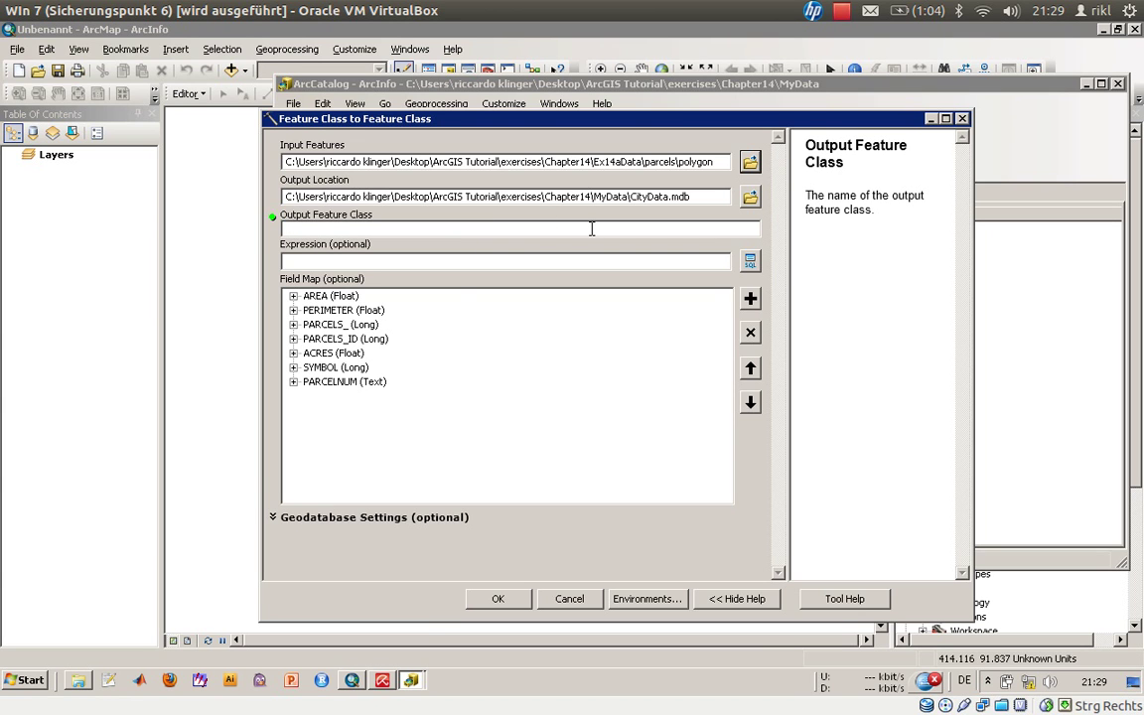
pyautogui.write('Parcels')
pyautogui.click(293, 296)
pyautogui.click(293, 325)
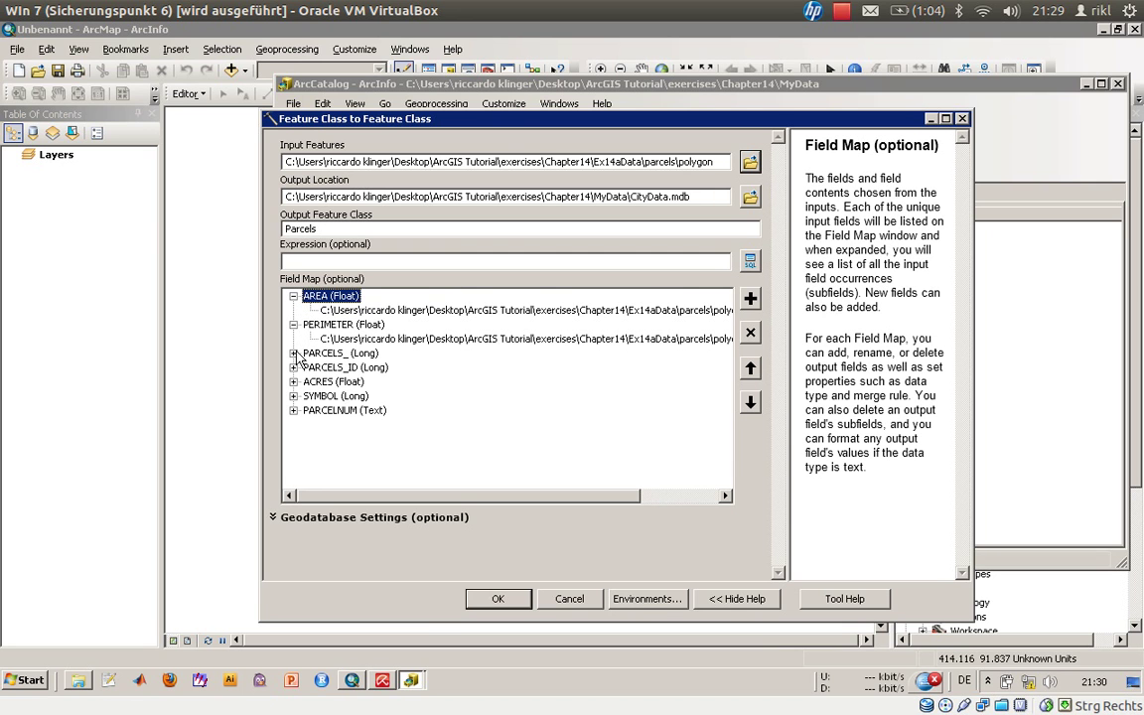
pyautogui.click(293, 352)
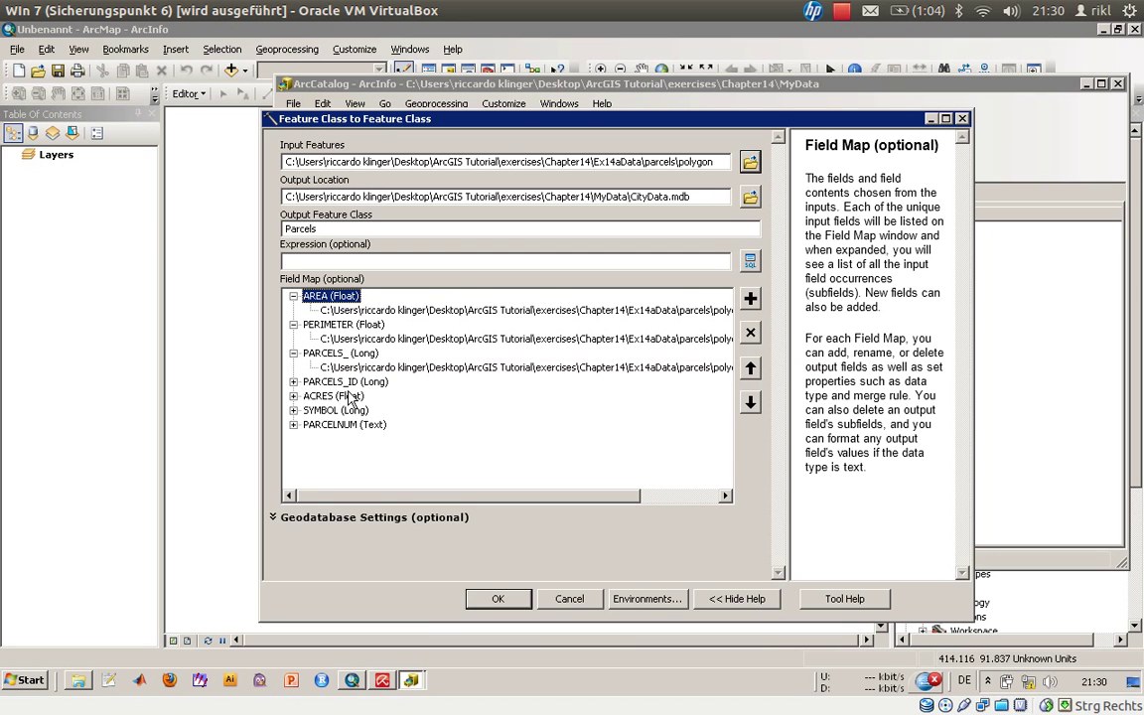
pyautogui.click(293, 395)
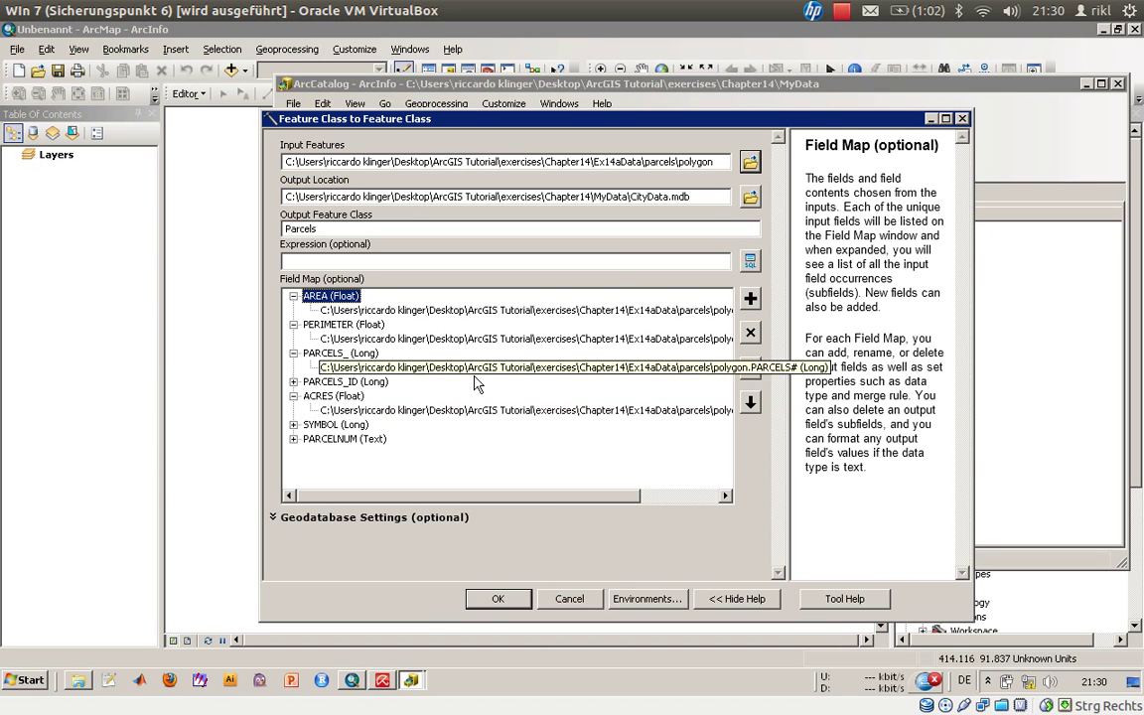
pyautogui.click(497, 601)
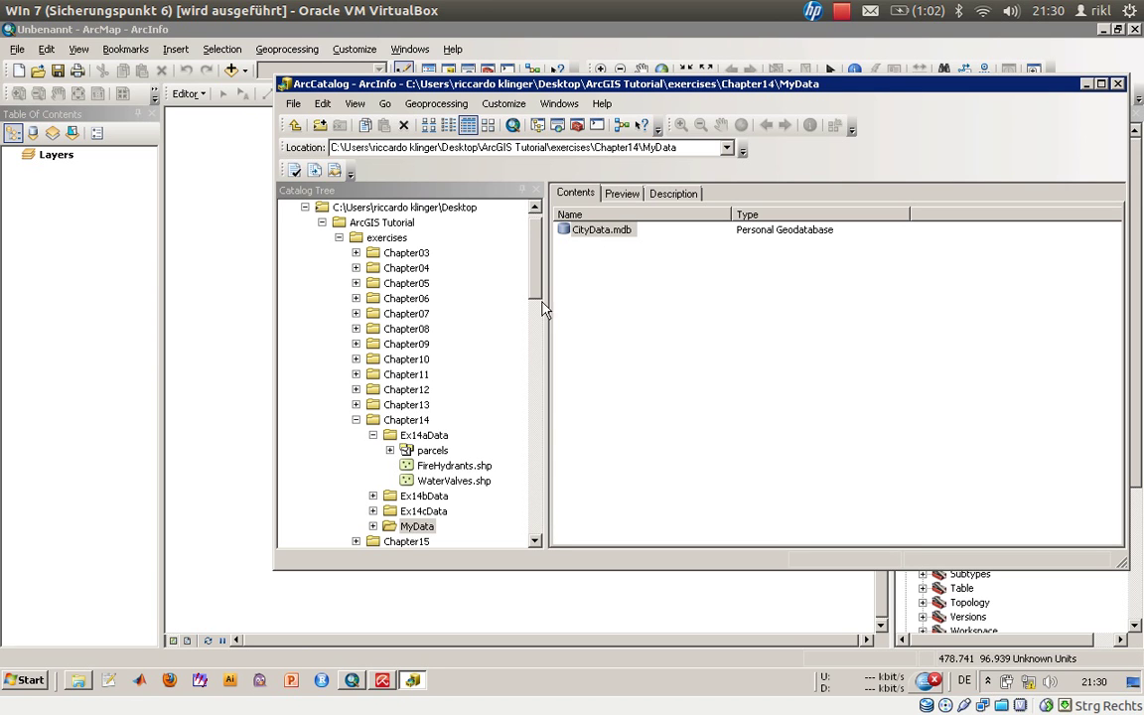
# Expand MyData and CityData.mdb, preview the Parcels polygons, then return to its Contents summary
pyautogui.click(373, 527)
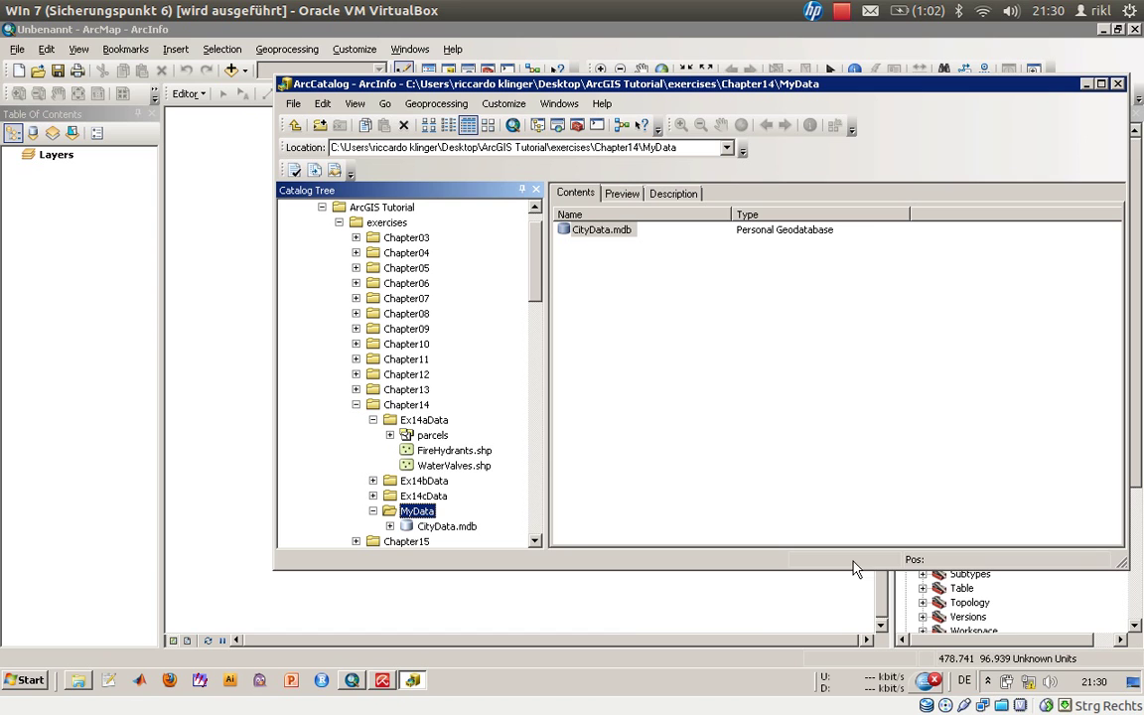
pyautogui.click(389, 526)
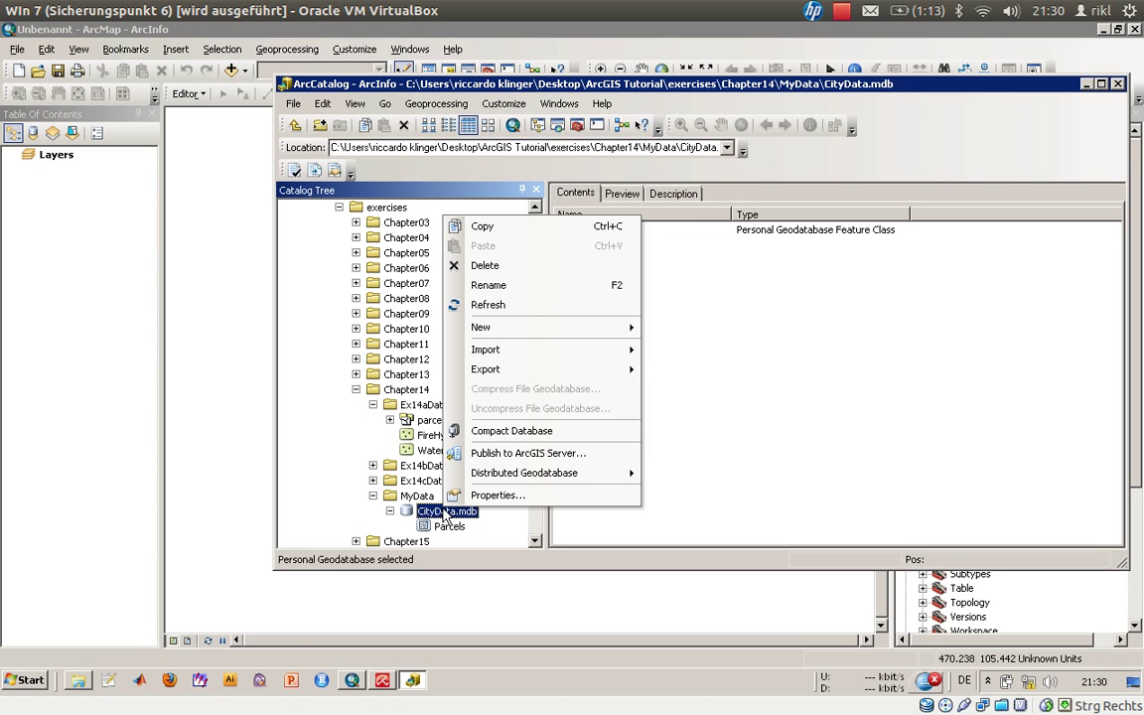
pyautogui.click(449, 514)
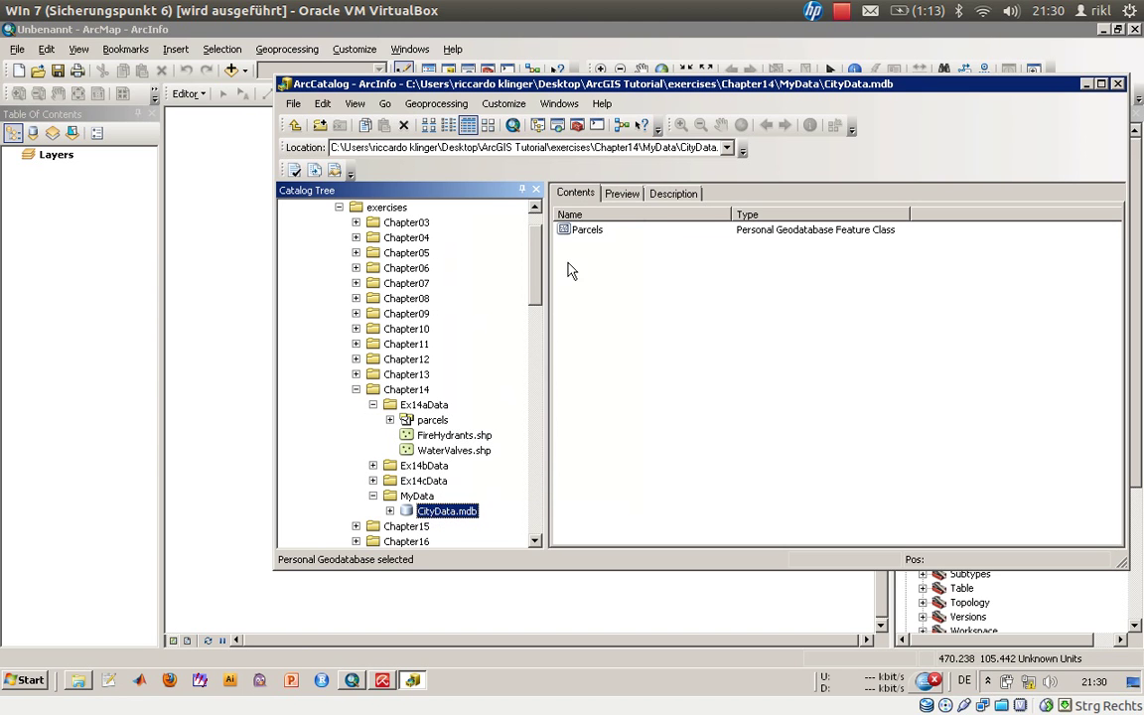
pyautogui.click(620, 193)
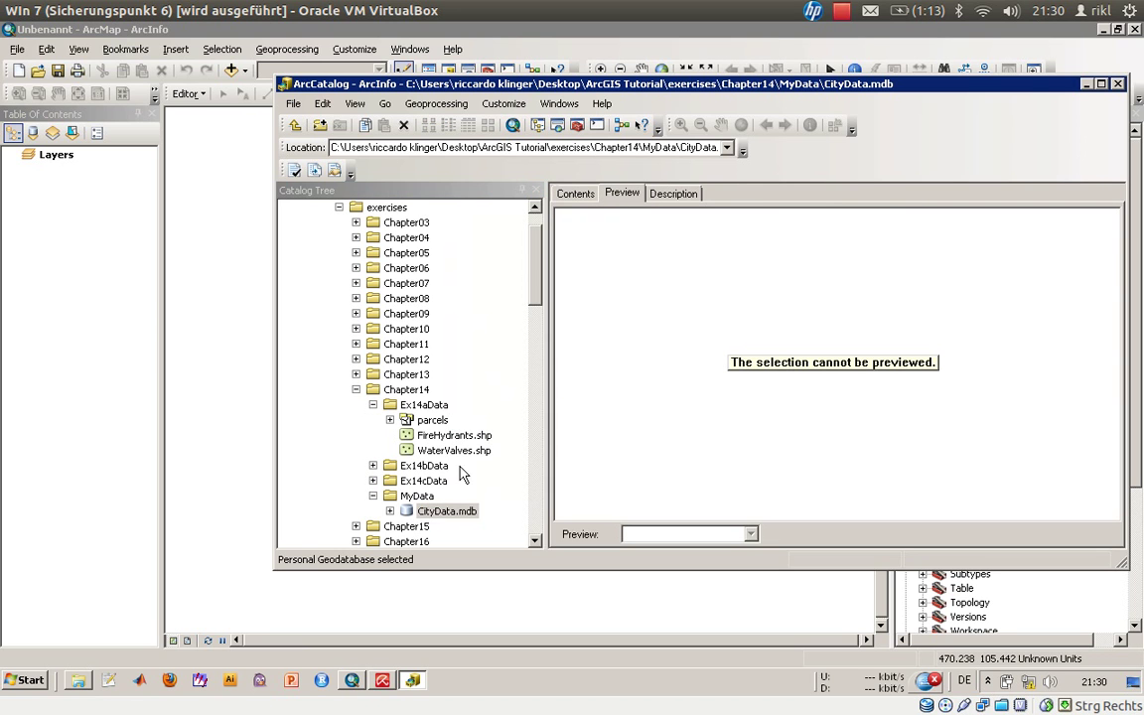
pyautogui.click(389, 510)
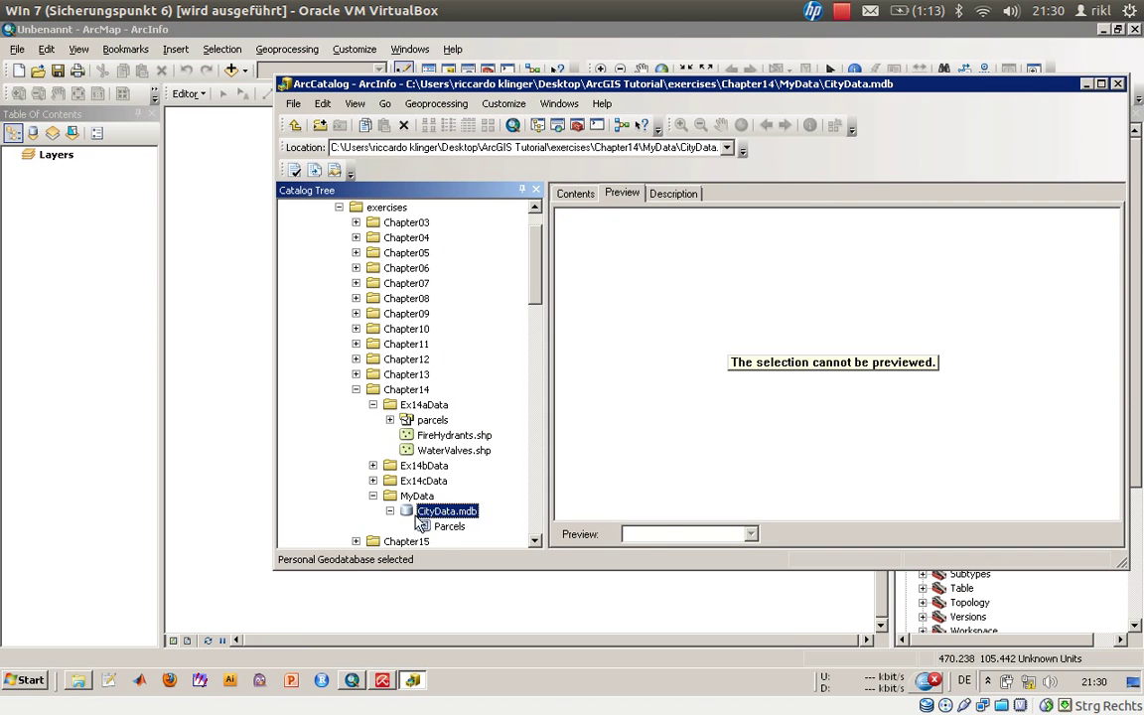
pyautogui.click(449, 526)
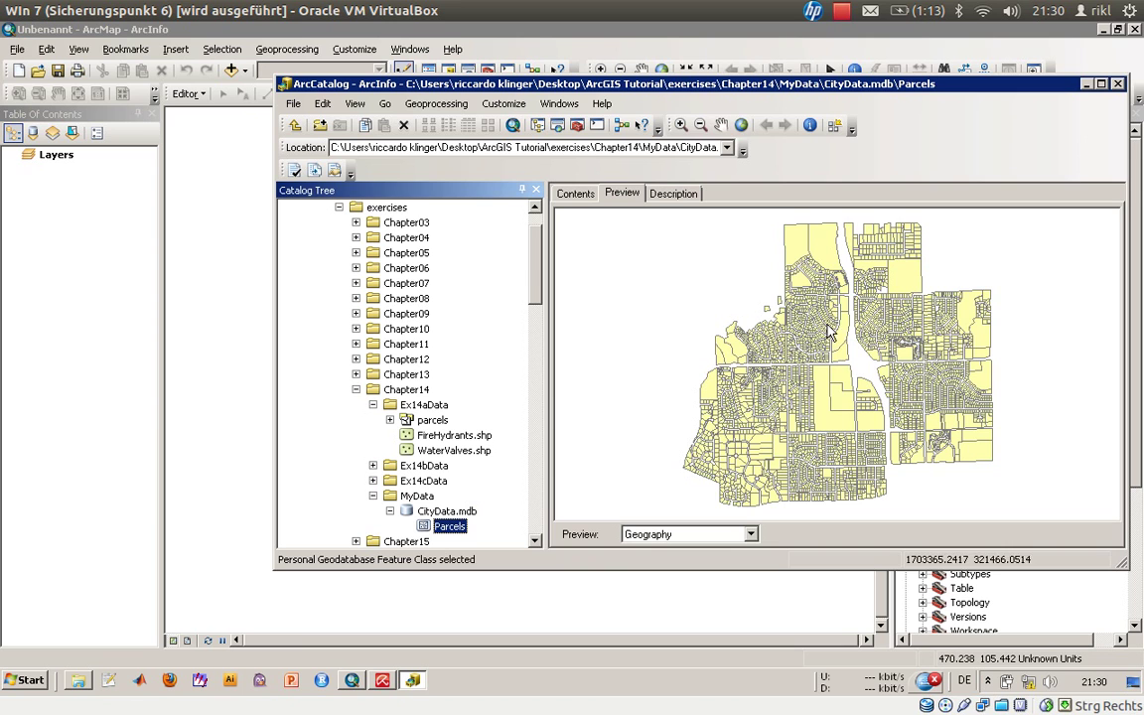
pyautogui.click(574, 195)
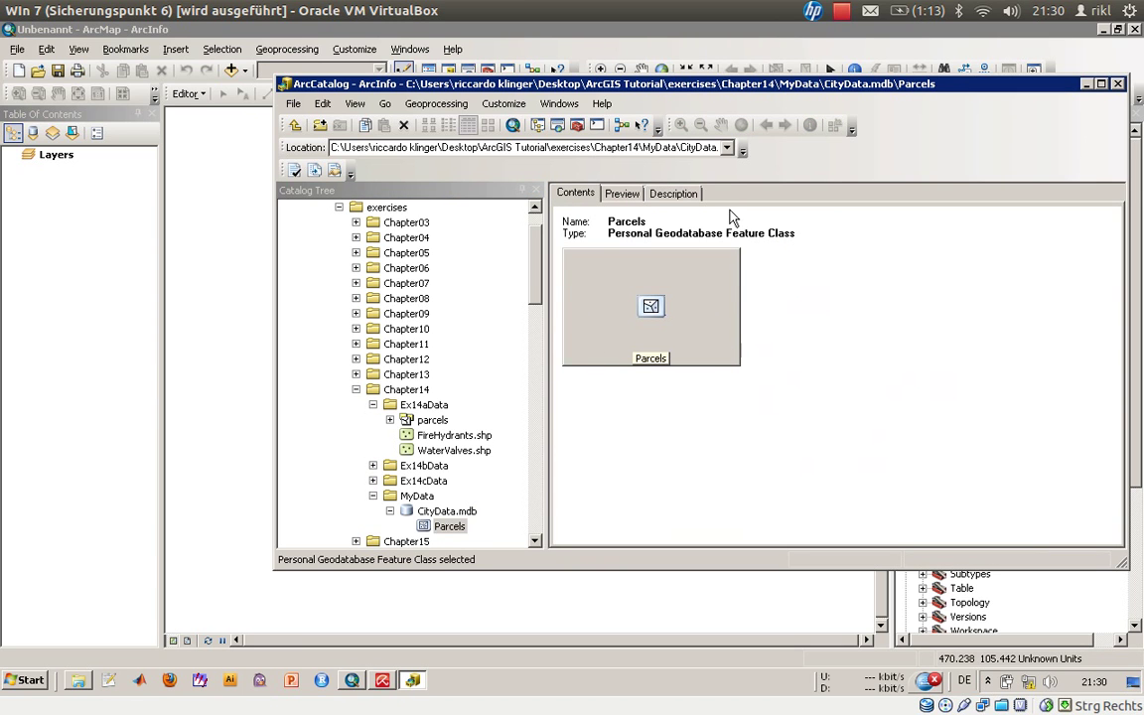
# Start an Import > Feature Class (multiple) into CityData.mdb
pyautogui.rightClick(442, 510)
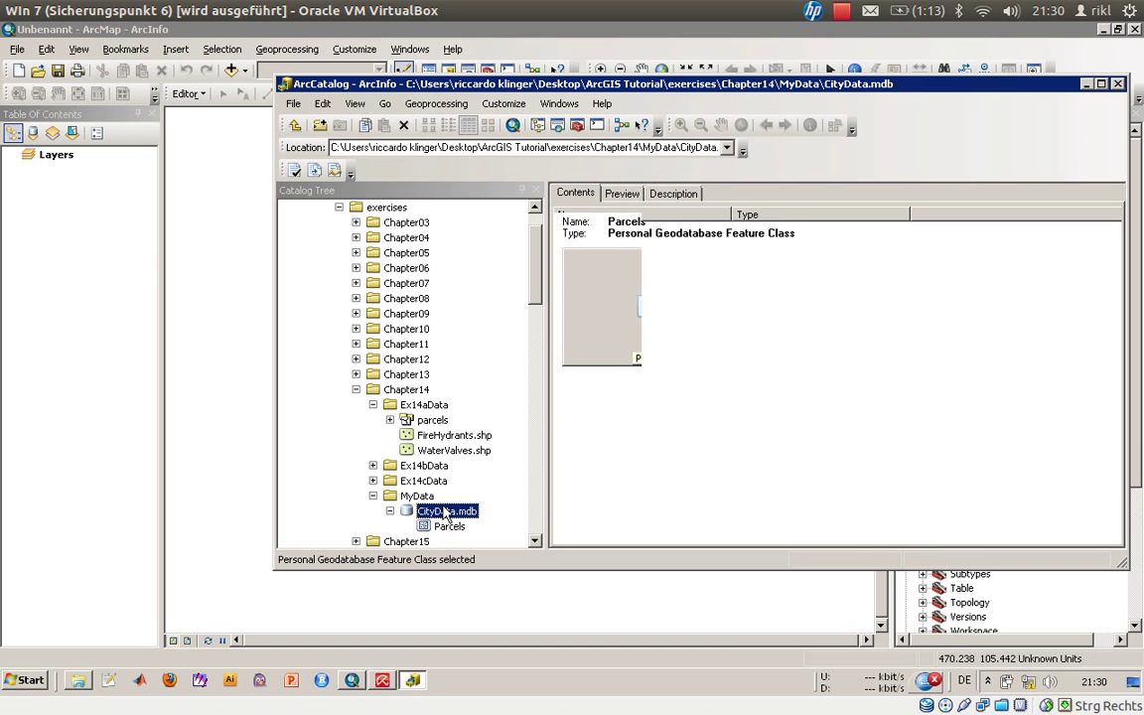
pyautogui.moveTo(541, 348)
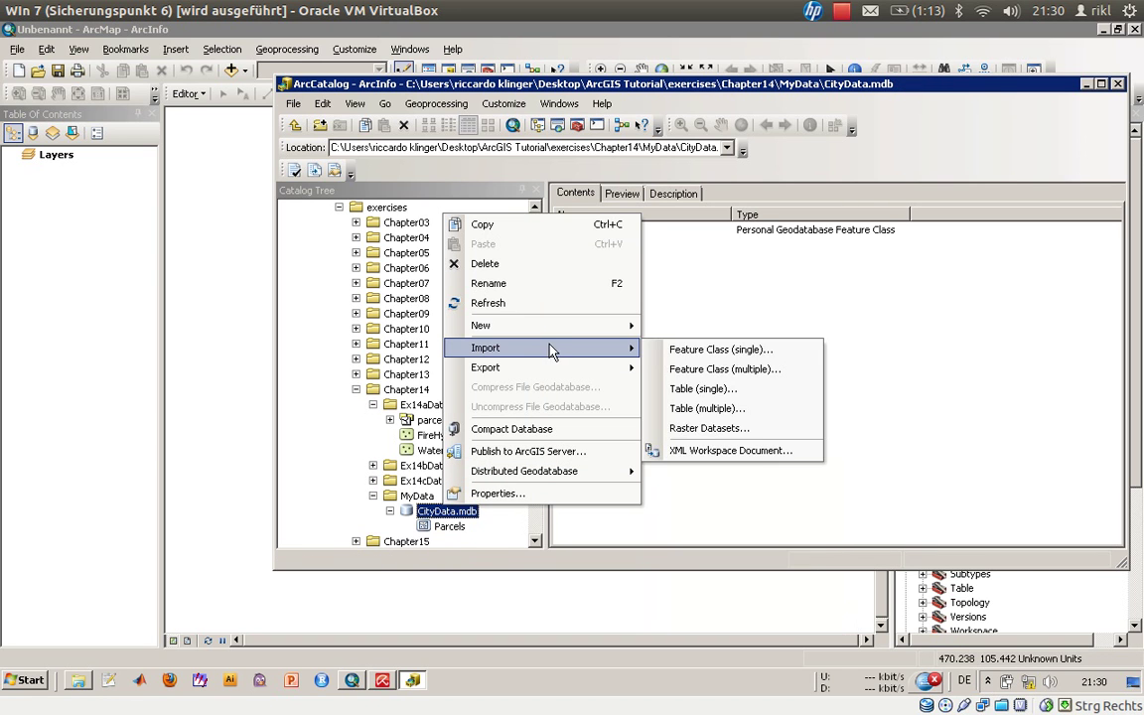
pyautogui.click(705, 369)
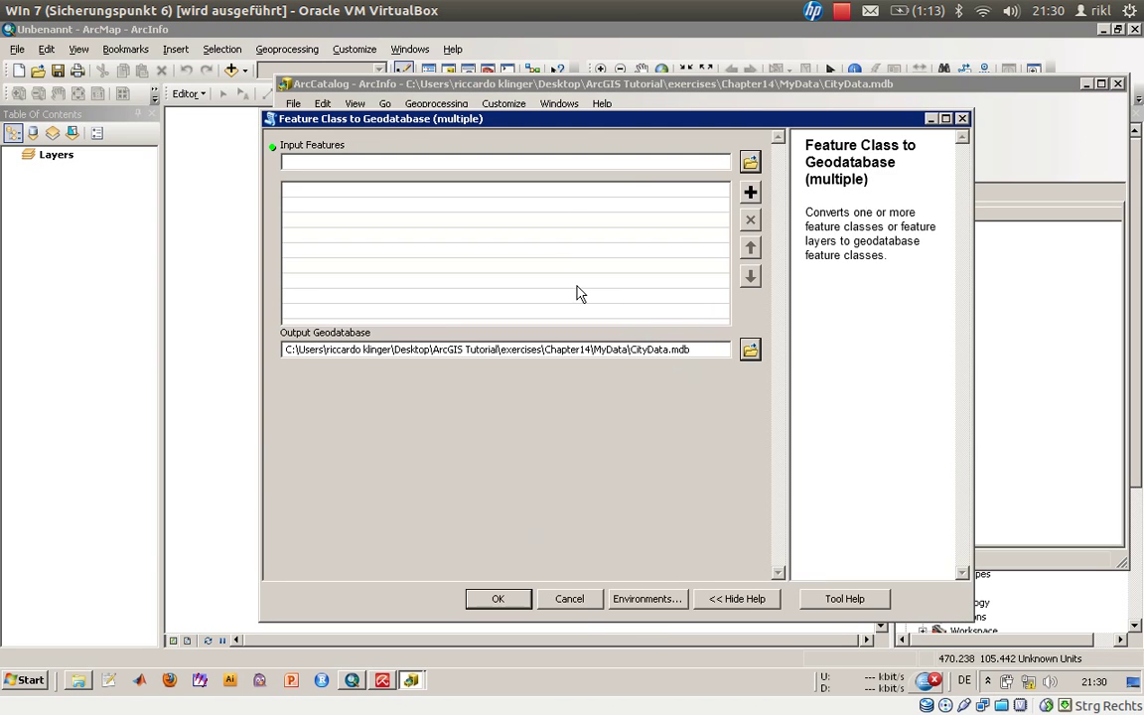
# Add FireHydrants.shp and WaterValves.shp from Ex14aData as inputs and run the import
pyautogui.click(750, 162)
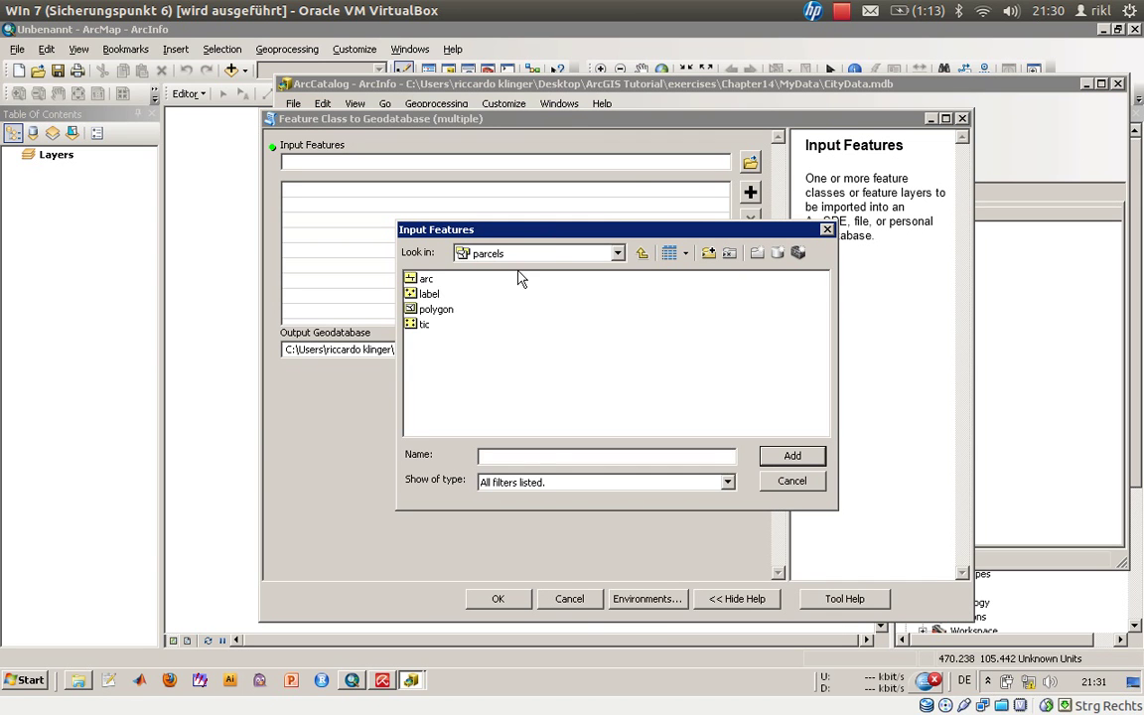
pyautogui.click(641, 253)
pyautogui.click(456, 294)
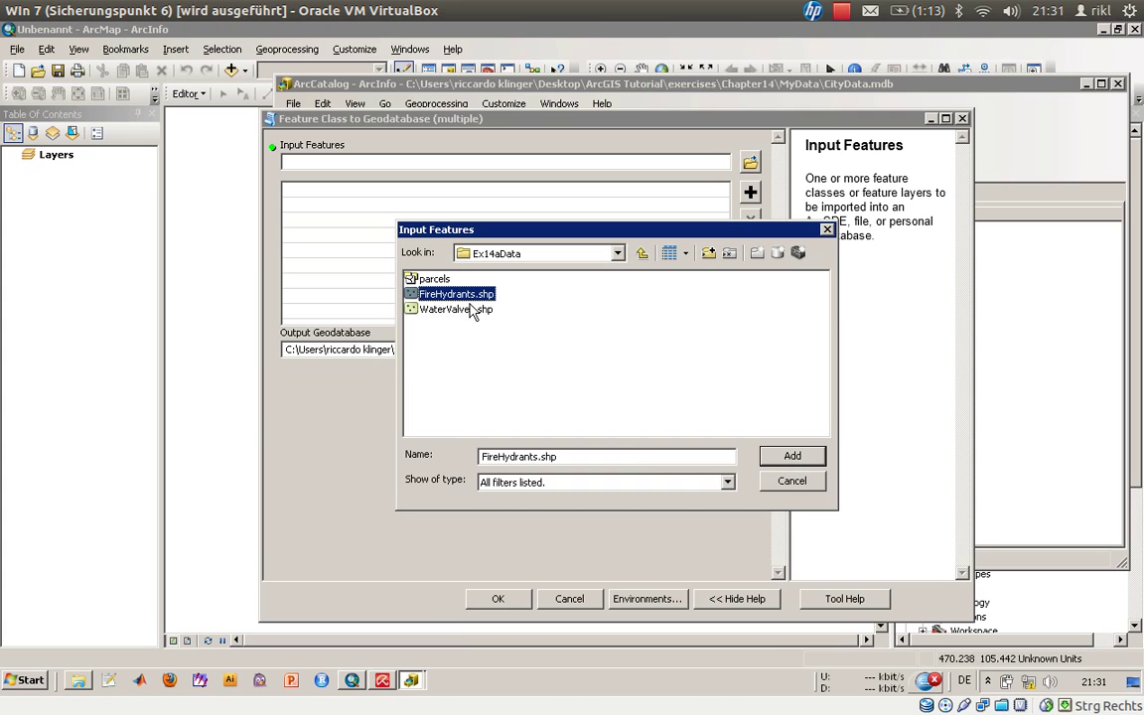
pyautogui.keyDown('shift'); pyautogui.click(479, 309); pyautogui.keyUp('shift')
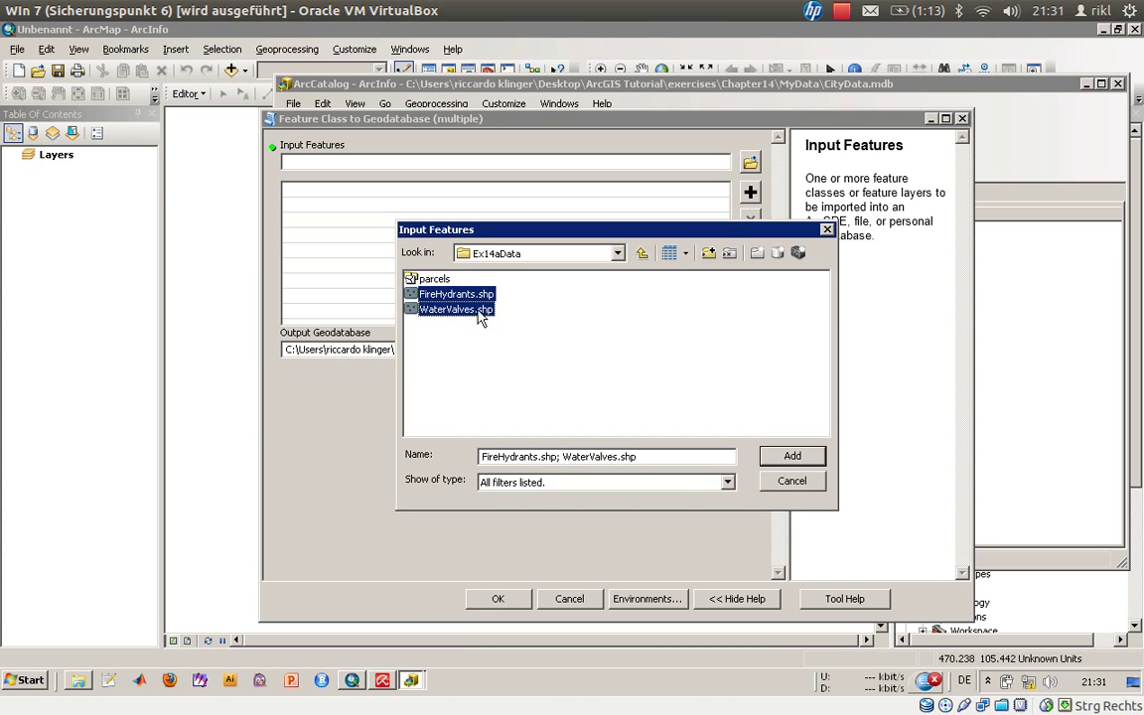
pyautogui.click(784, 457)
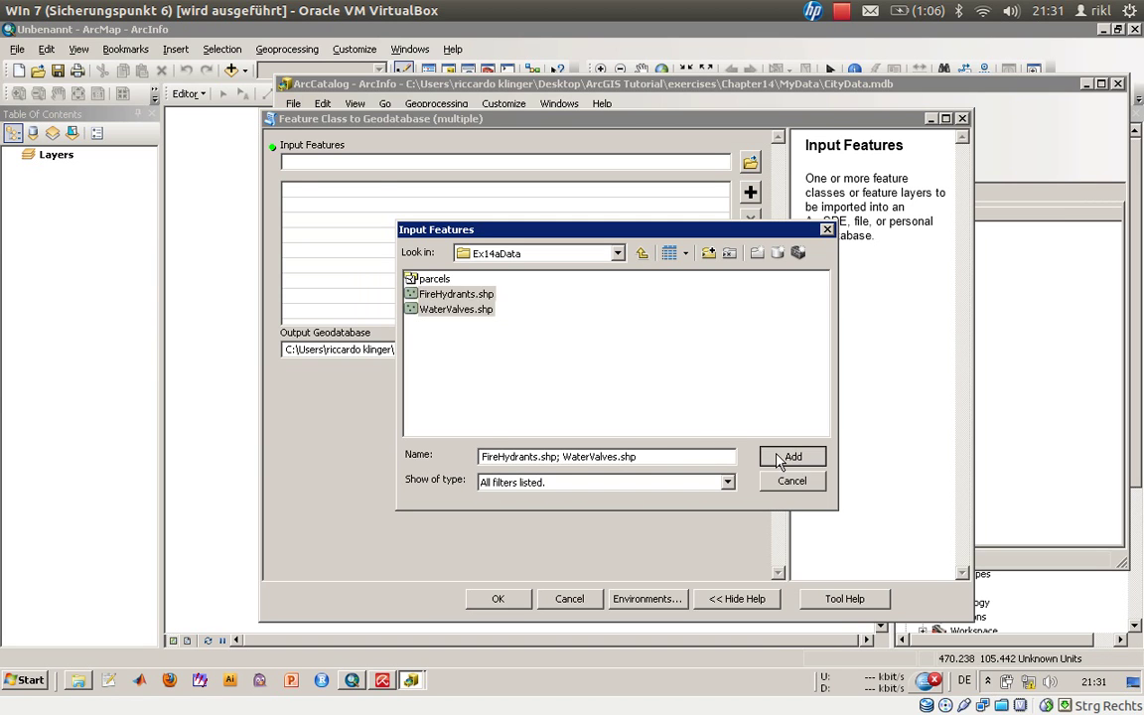
pyautogui.click(498, 601)
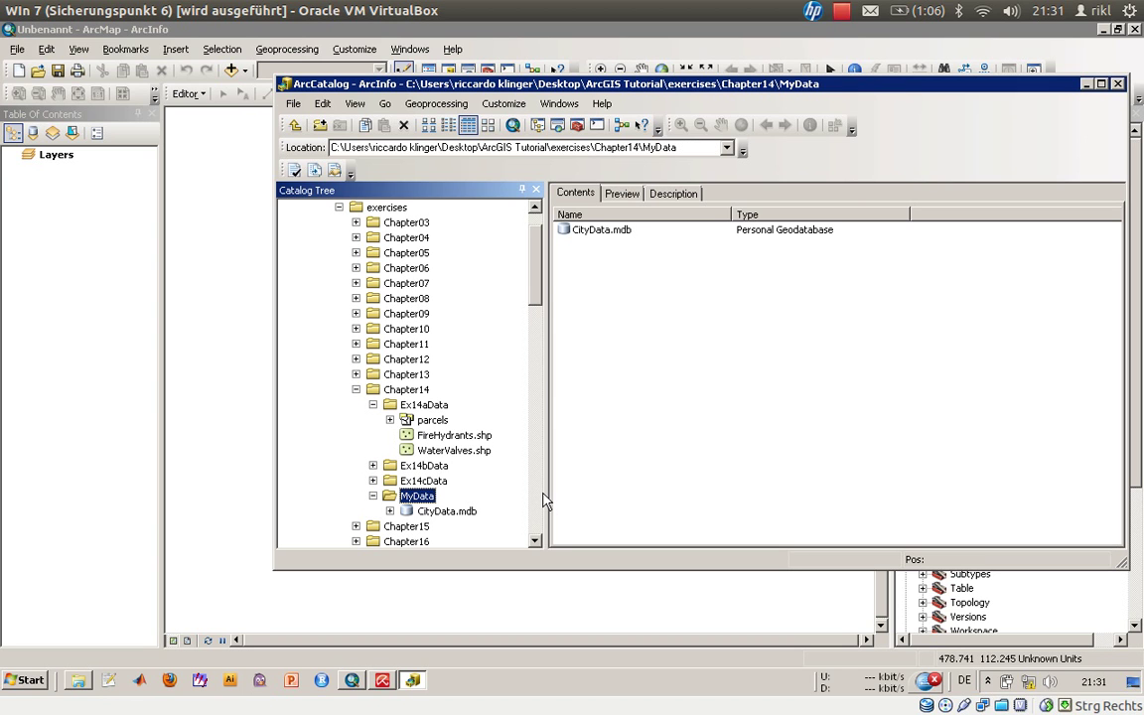
# Expand CityData.mdb and inspect the FireHydrants, Parcels and WaterValves feature classes
pyautogui.click(389, 511)
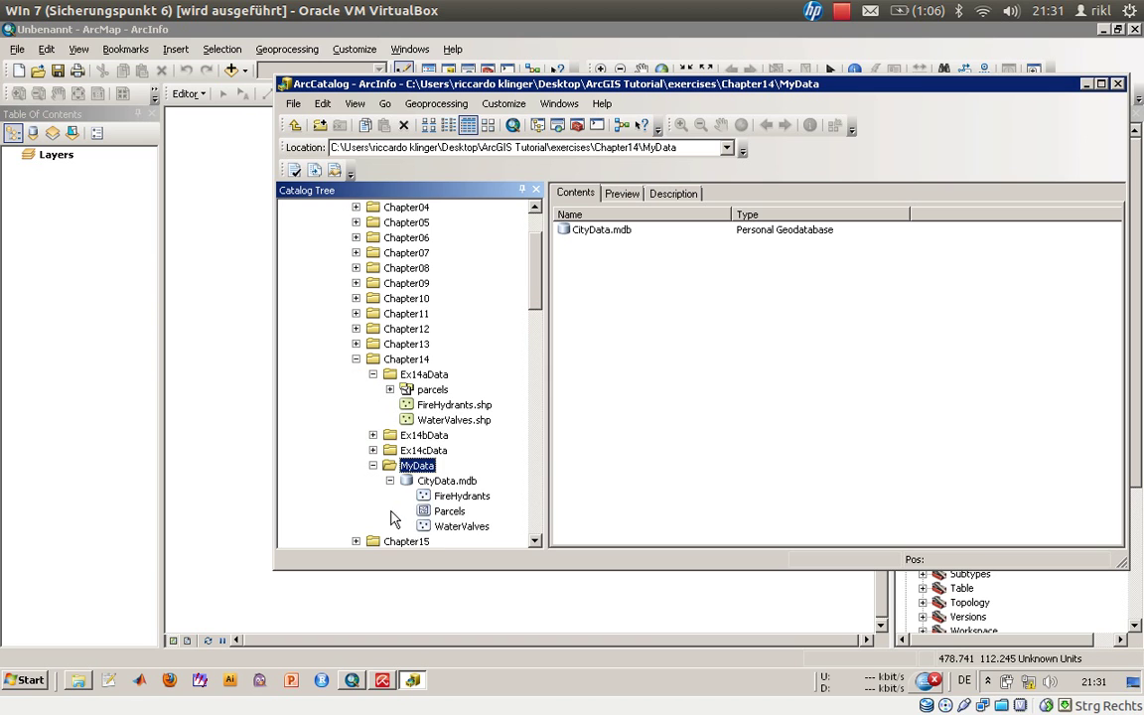
pyautogui.click(455, 498)
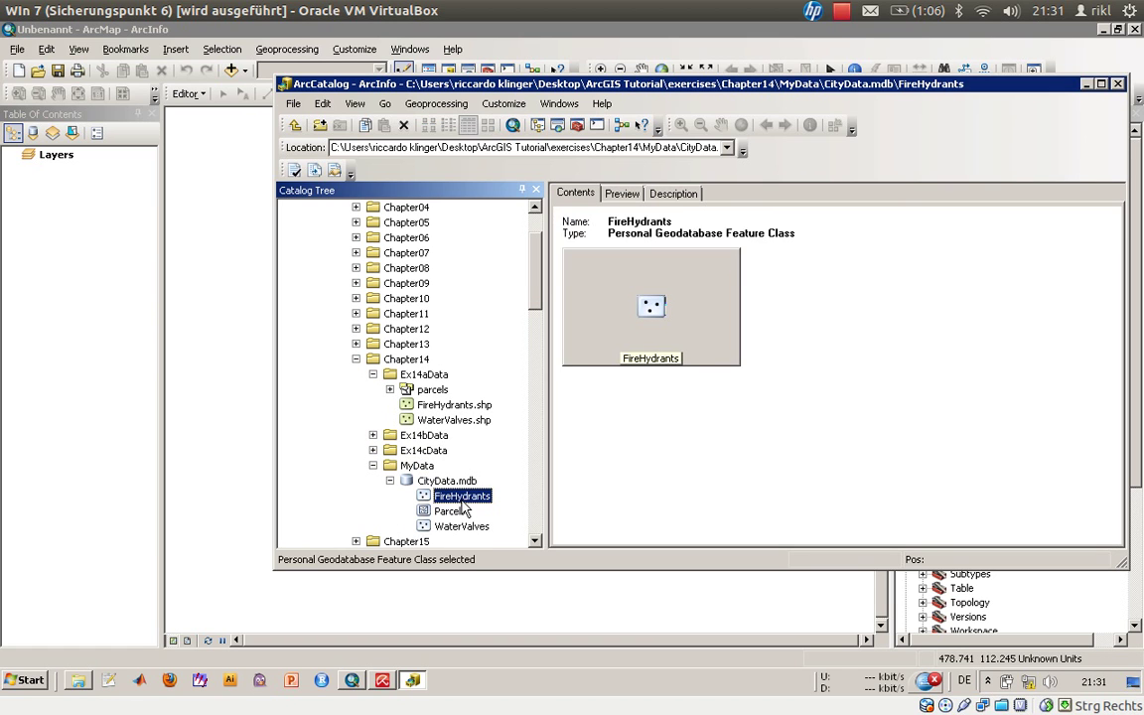
pyautogui.click(449, 511)
pyautogui.click(460, 499)
pyautogui.click(471, 527)
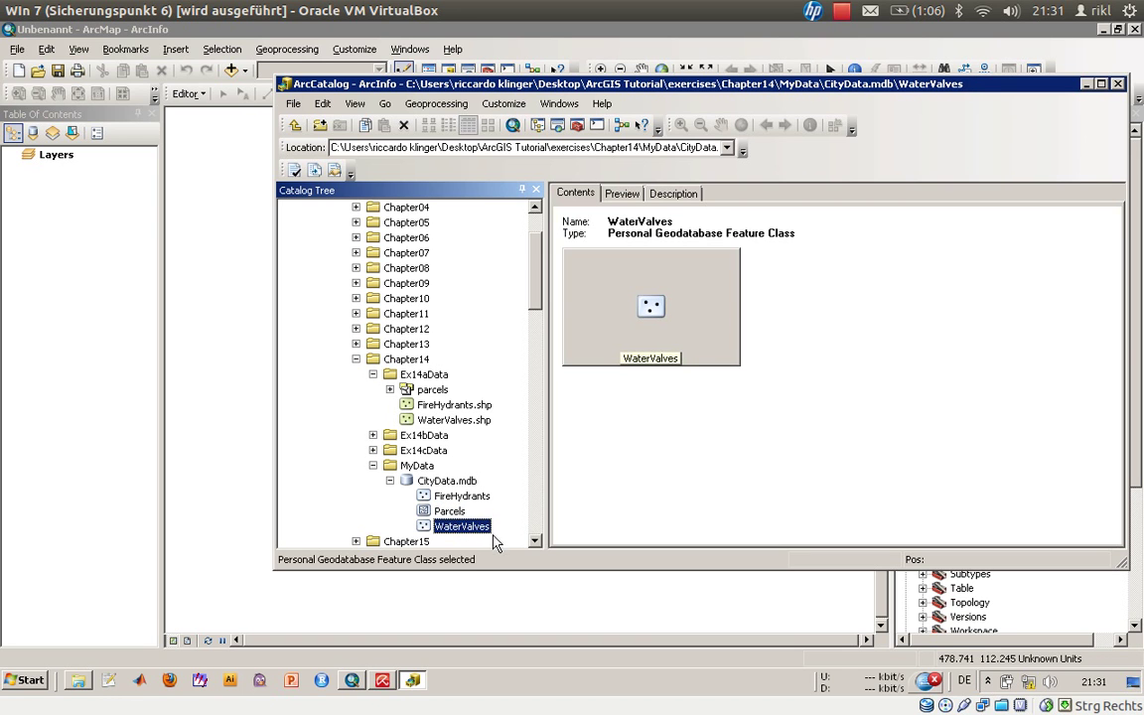
# Drag all three feature classes into ArcMap as layers over the parcels map
pyautogui.click(452, 478)
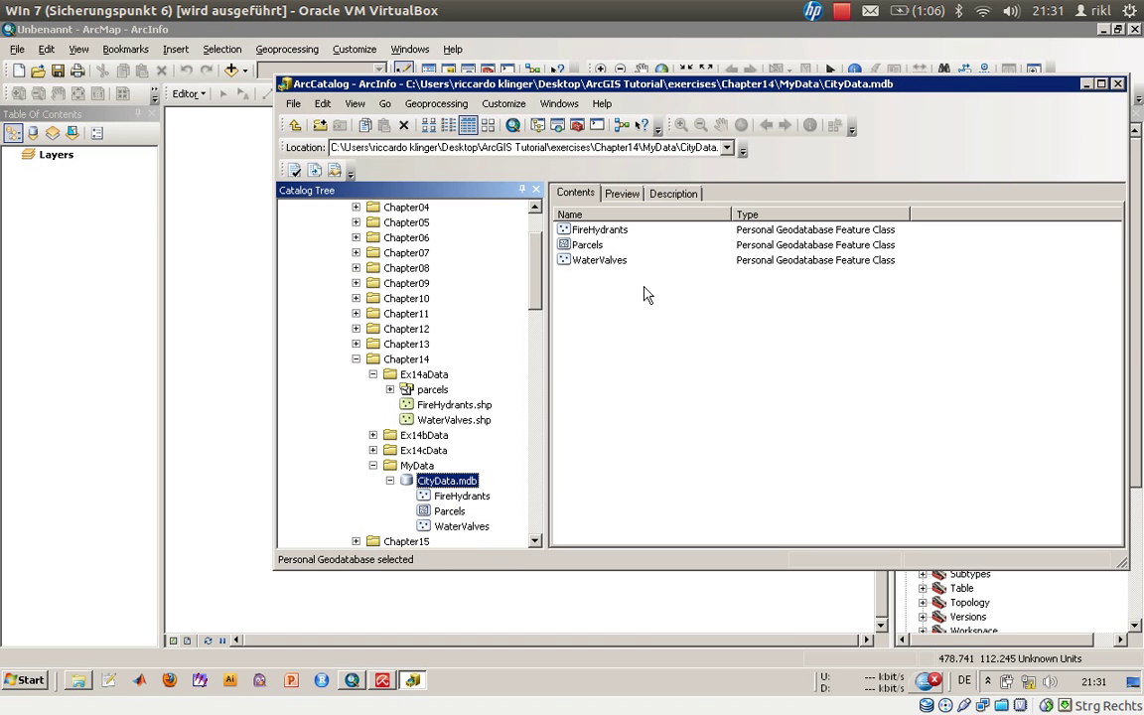
pyautogui.moveTo(643, 291); pyautogui.dragTo(236, 201)
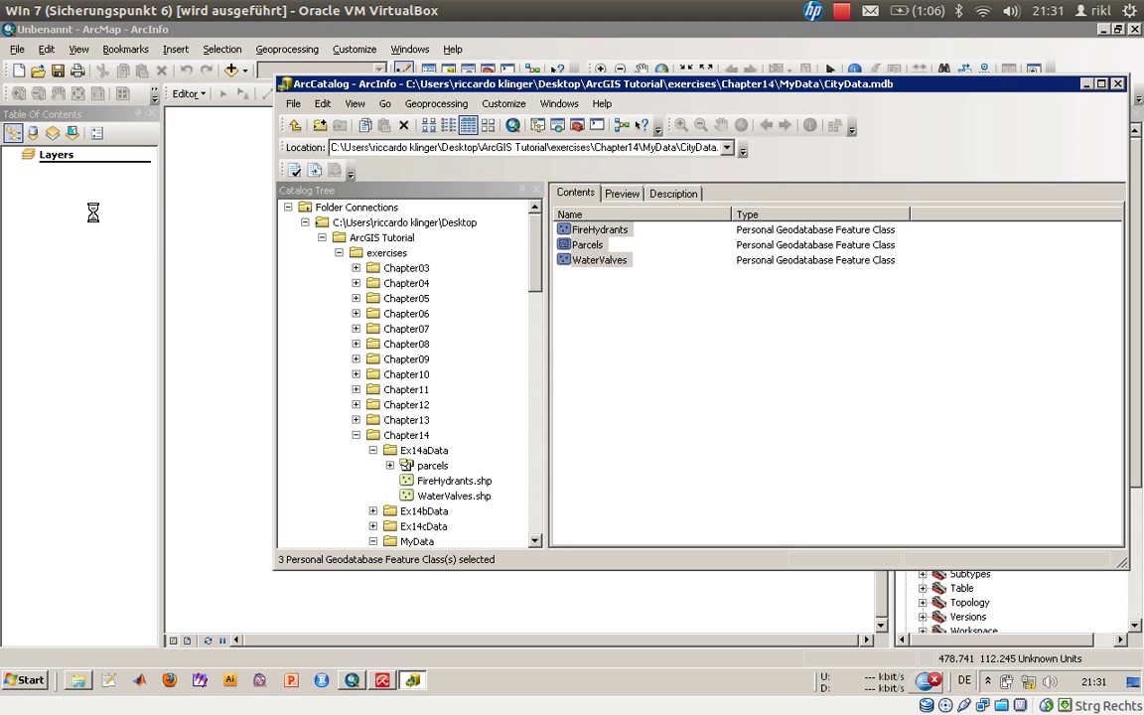
pyautogui.click(107, 377)
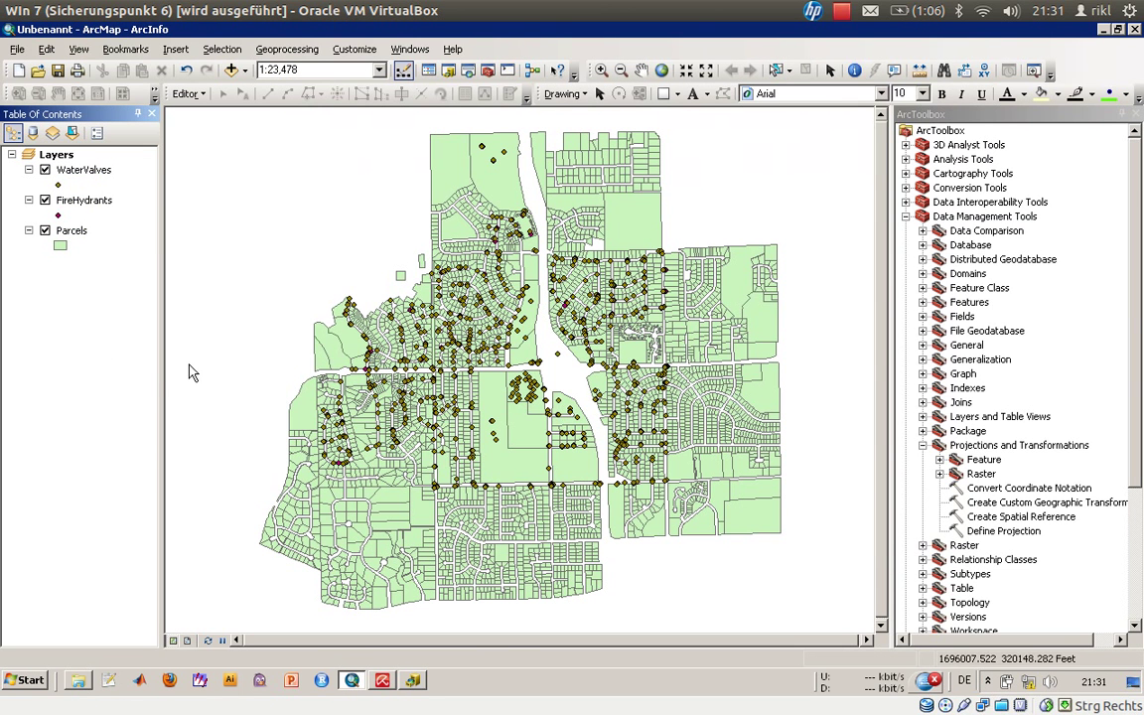
# In Windows Explorer, navigate from Chapter13 to exercises\Chapter14\MyData to reach CityData.mdb
pyautogui.click(77, 680)
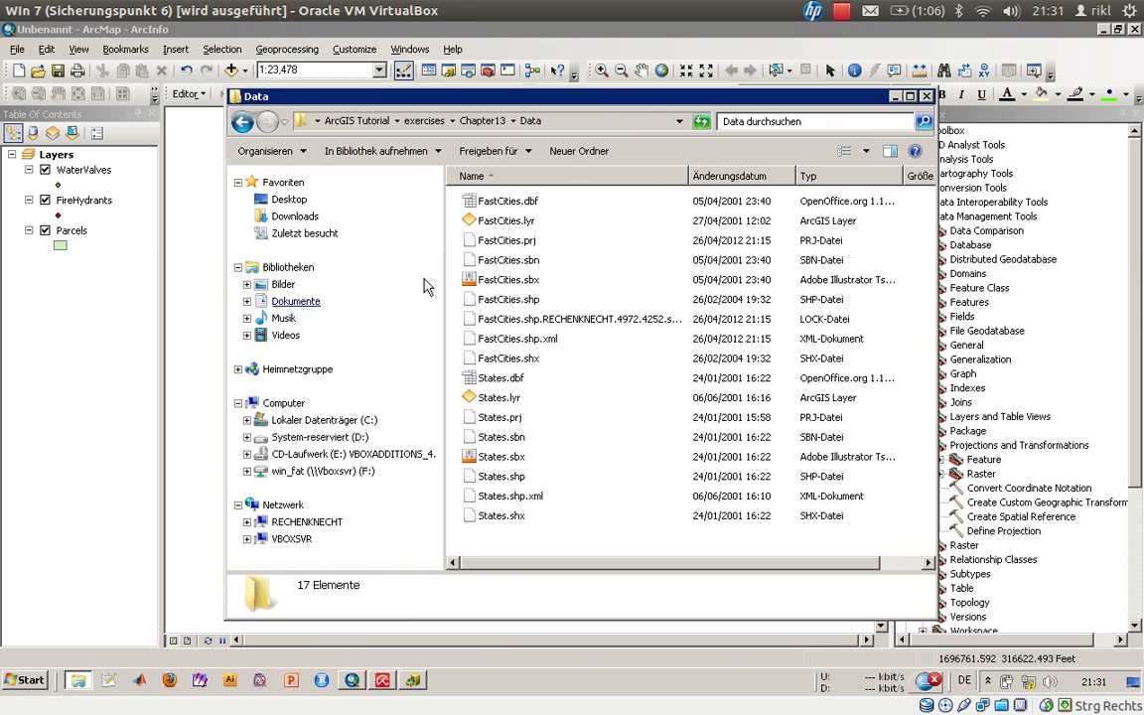
pyautogui.click(242, 121)
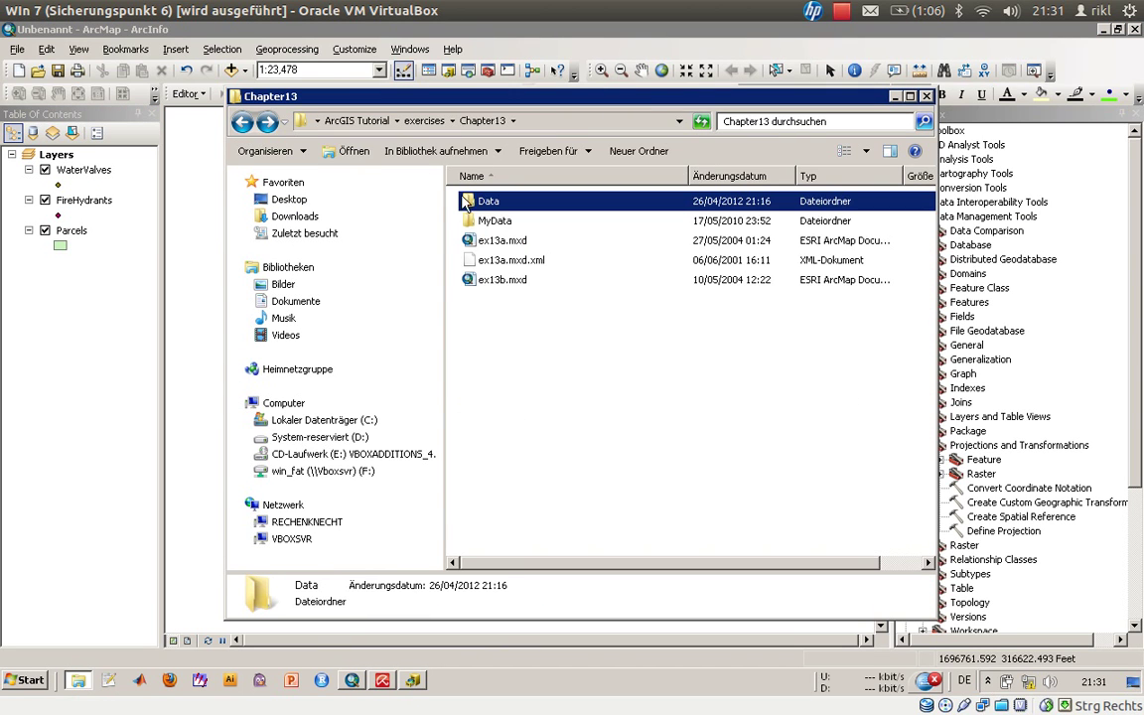
pyautogui.click(242, 121)
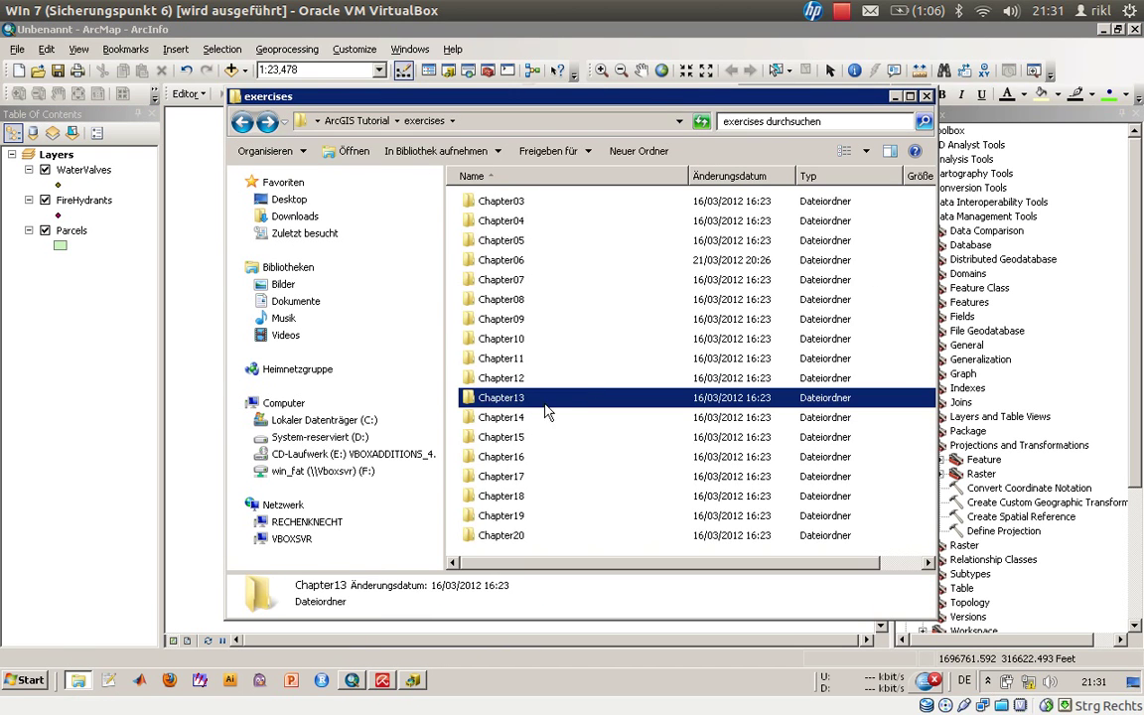
pyautogui.doubleClick(541, 417)
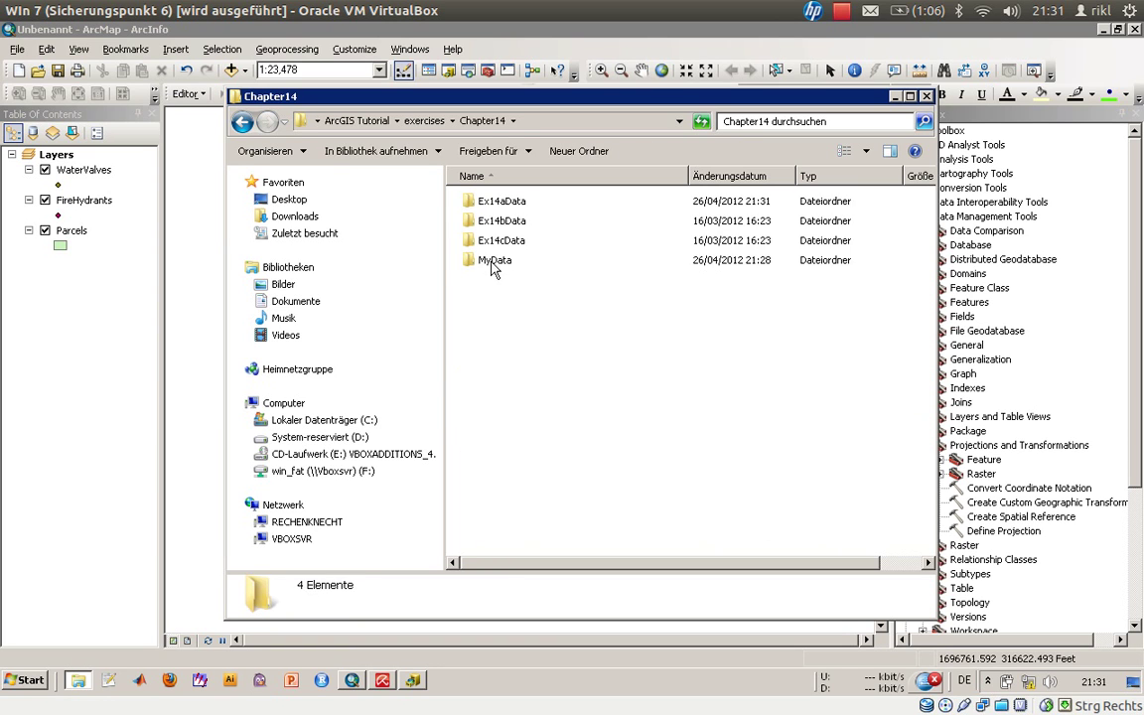
pyautogui.doubleClick(493, 264)
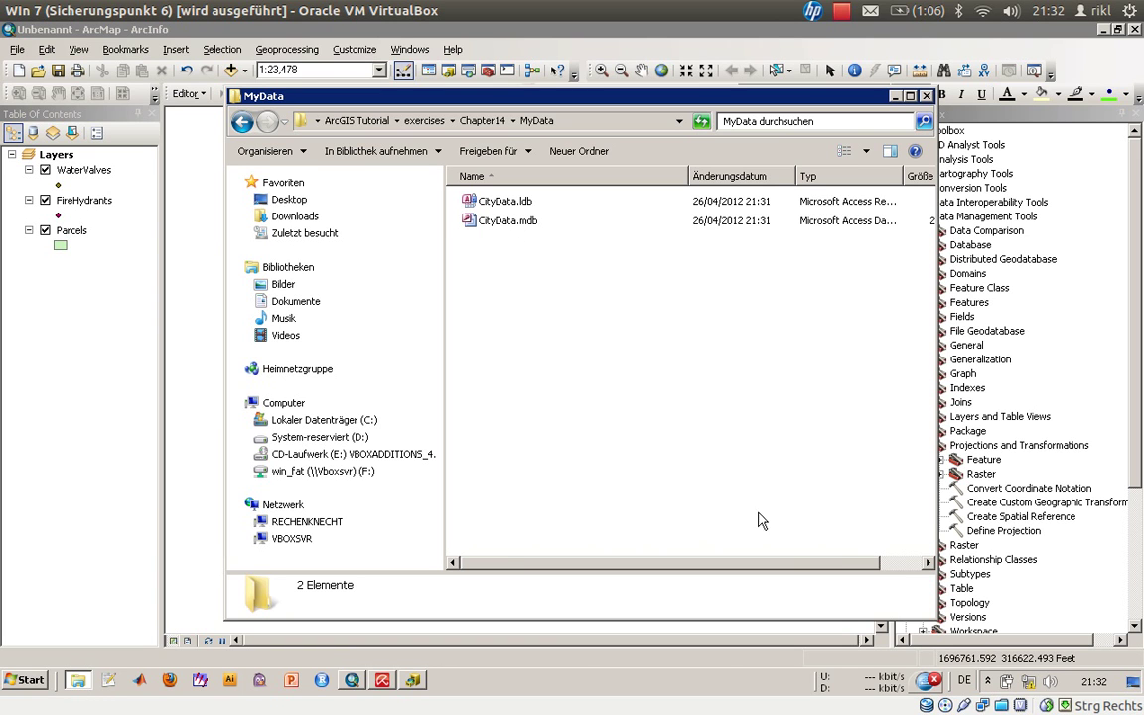
pyautogui.click(895, 564)
pyautogui.moveTo(856, 568); pyautogui.dragTo(795, 566)
# Open CityData.mdb in Access, dismiss the in-use error, enable content and cancel product activation
pyautogui.click(473, 220)
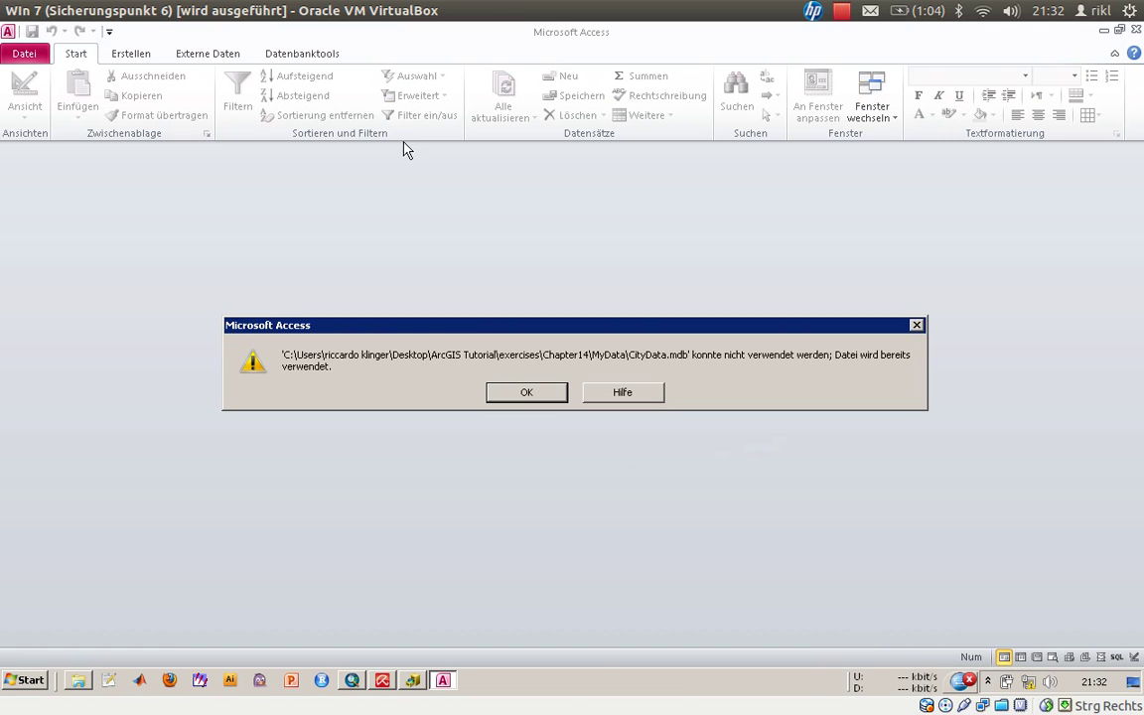
pyautogui.click(531, 397)
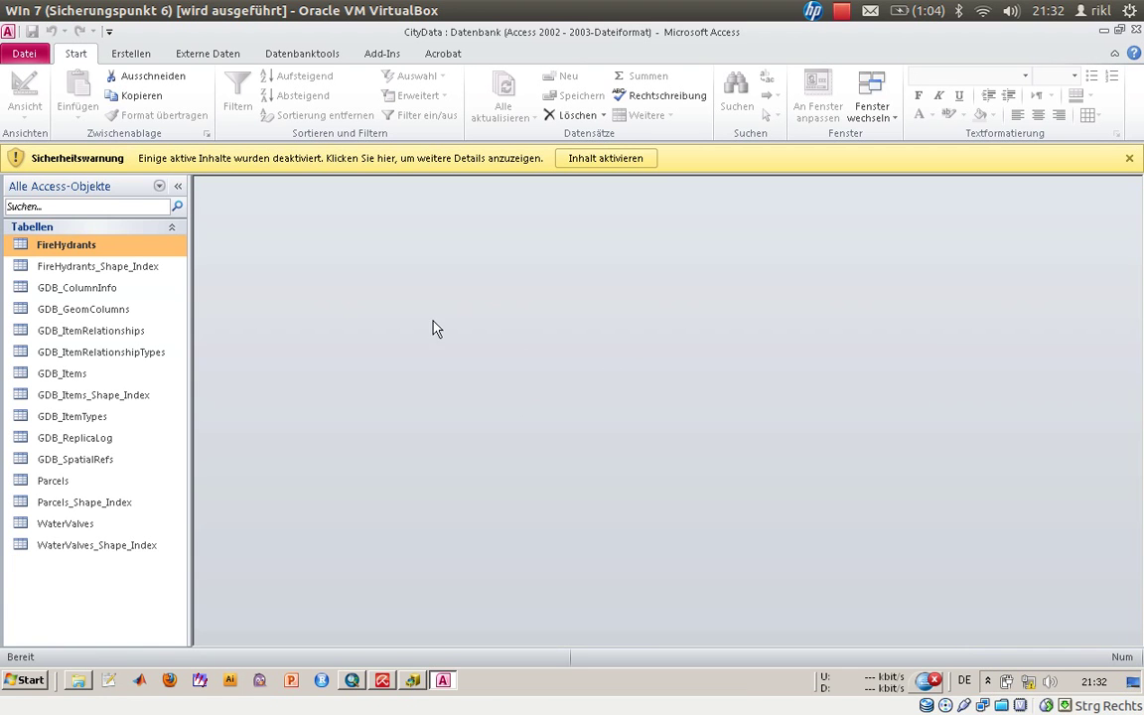
pyautogui.click(592, 161)
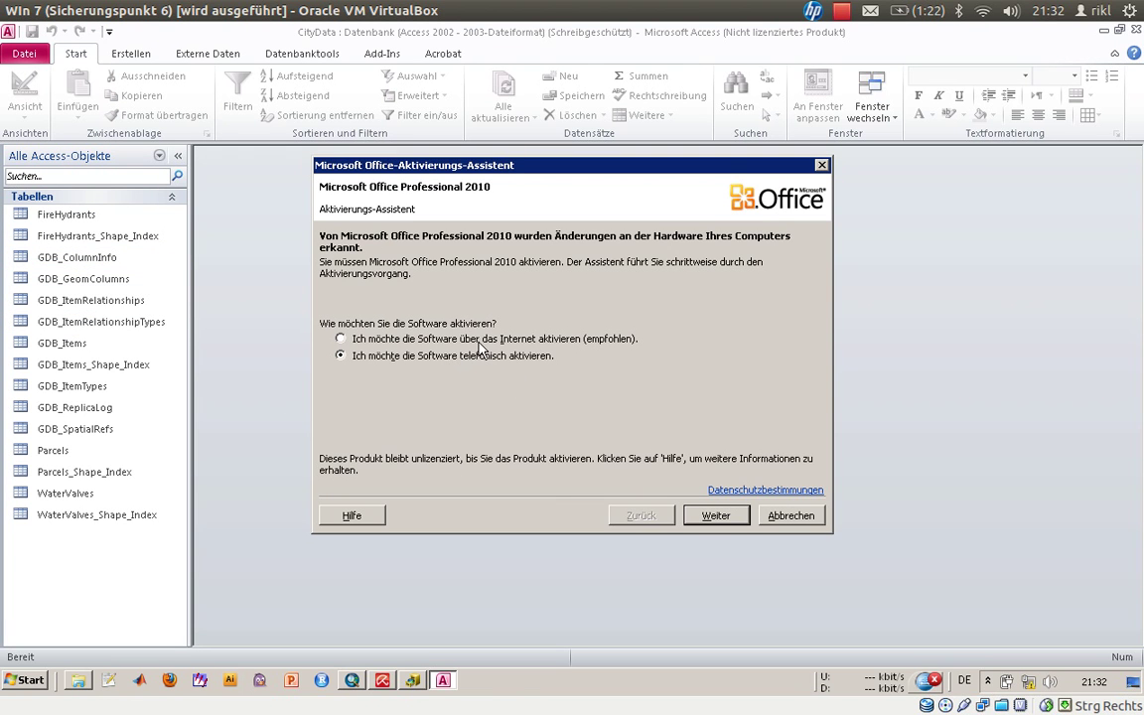
pyautogui.click(791, 516)
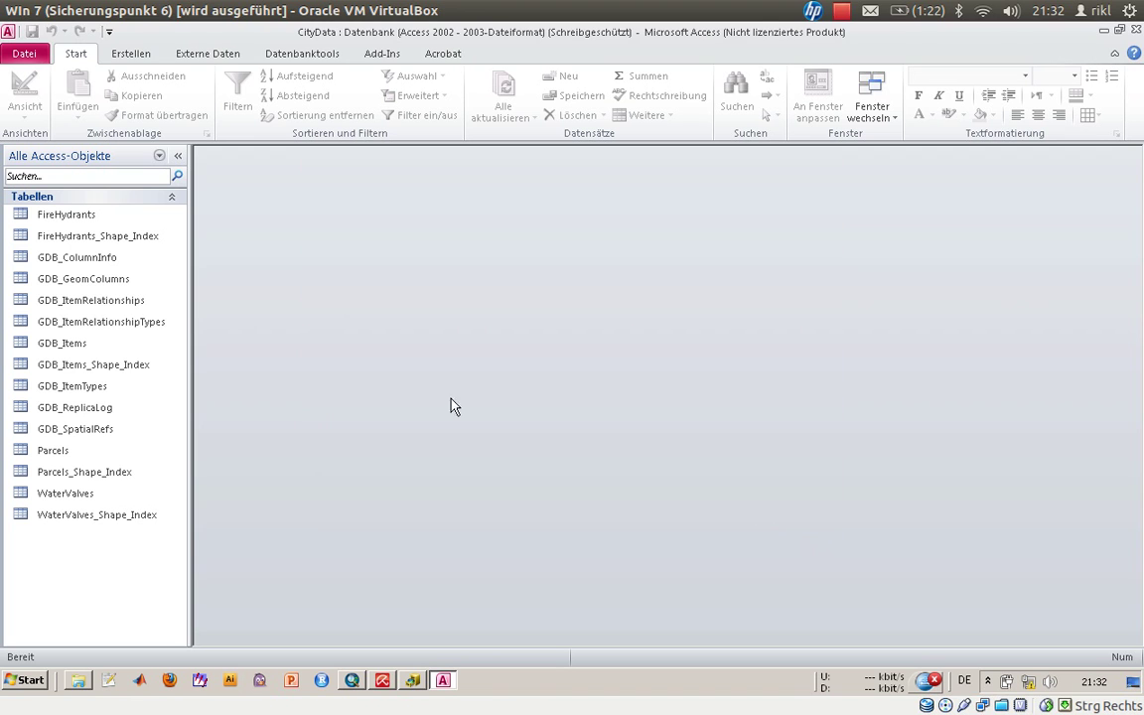
# Open the FireHydrants and GDB_ColumnInfo tables, then inspect the FireHydrants Shape, ARC_, WATER_ID, X and Y columns
pyautogui.doubleClick(37, 217)
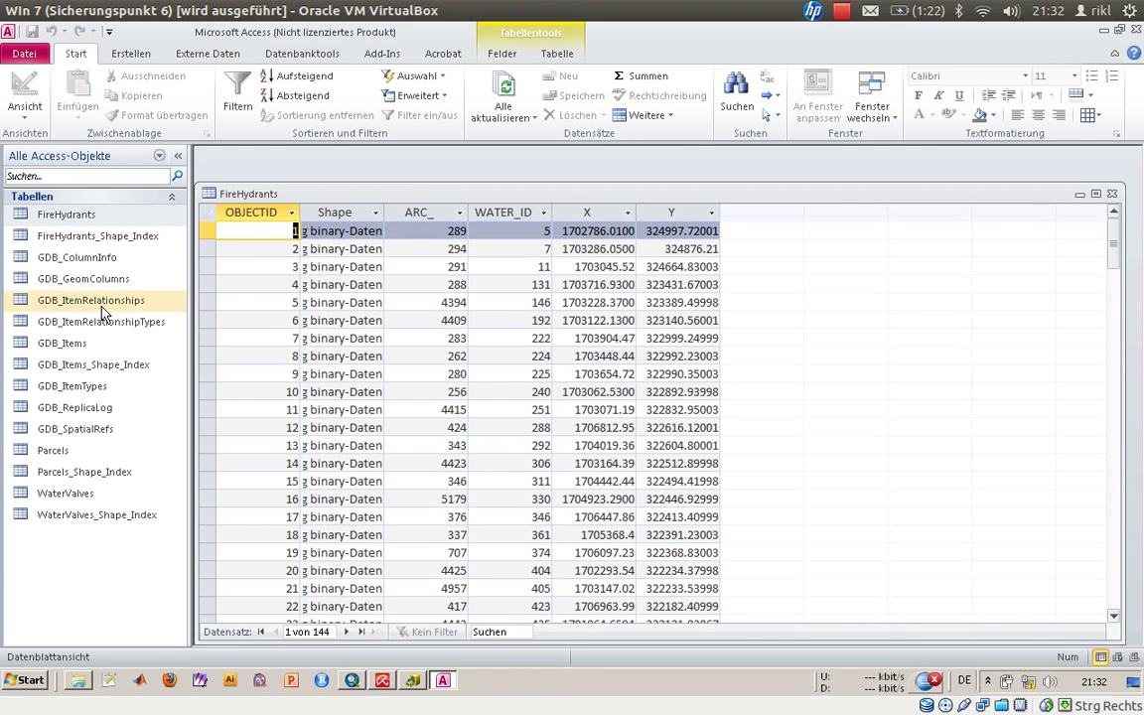
pyautogui.doubleClick(46, 258)
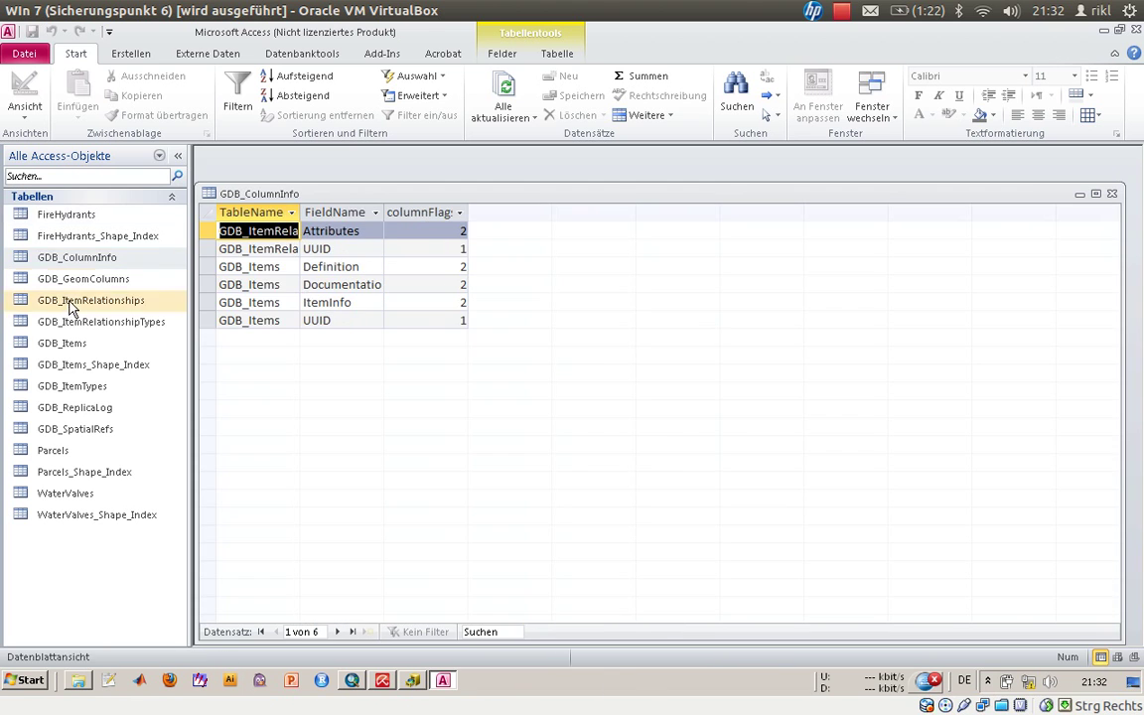
pyautogui.doubleClick(42, 217)
pyautogui.click(321, 213)
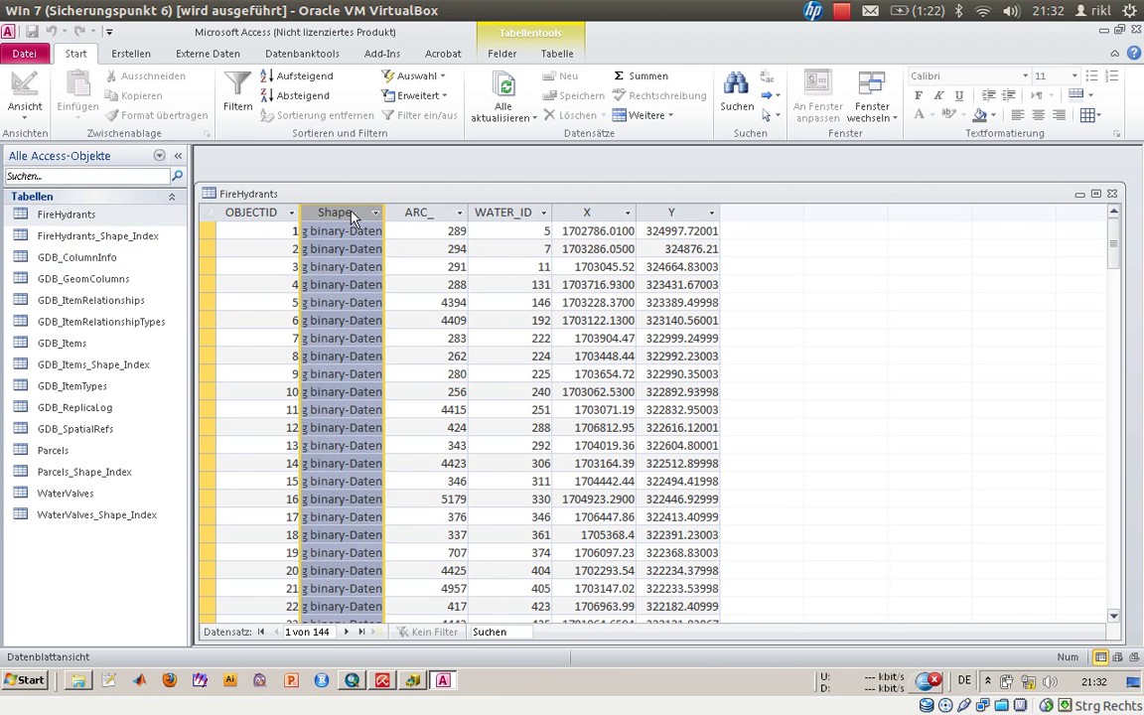
pyautogui.click(425, 212)
pyautogui.click(501, 212)
pyautogui.click(600, 213)
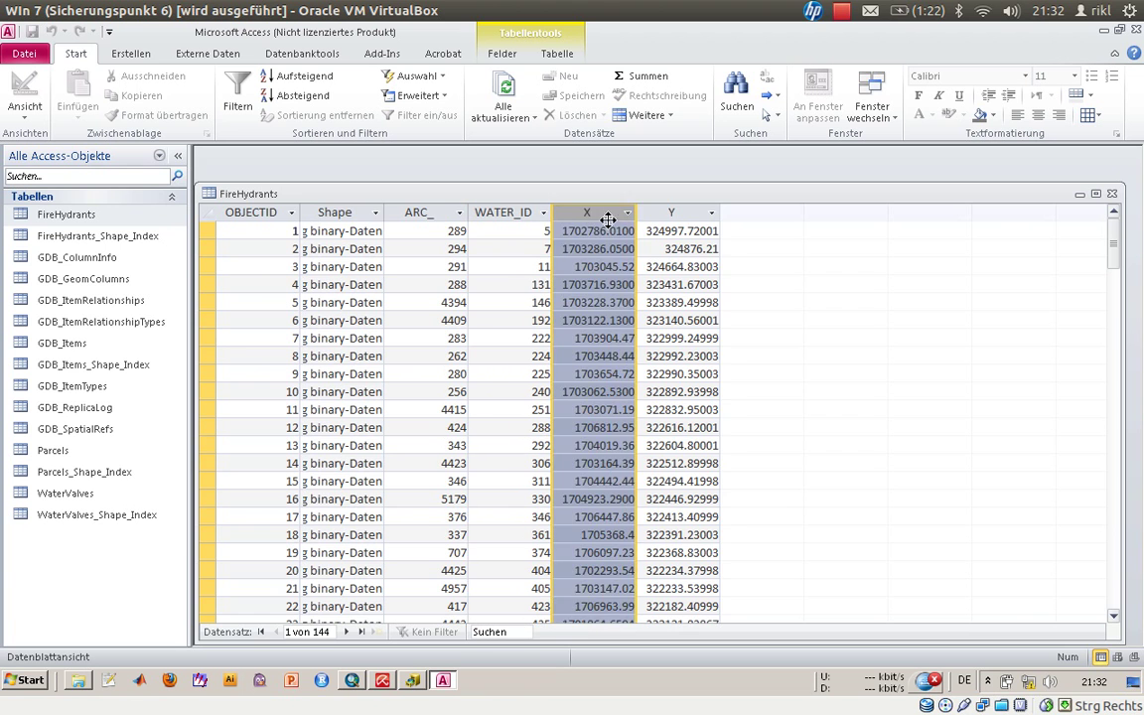
pyautogui.click(663, 212)
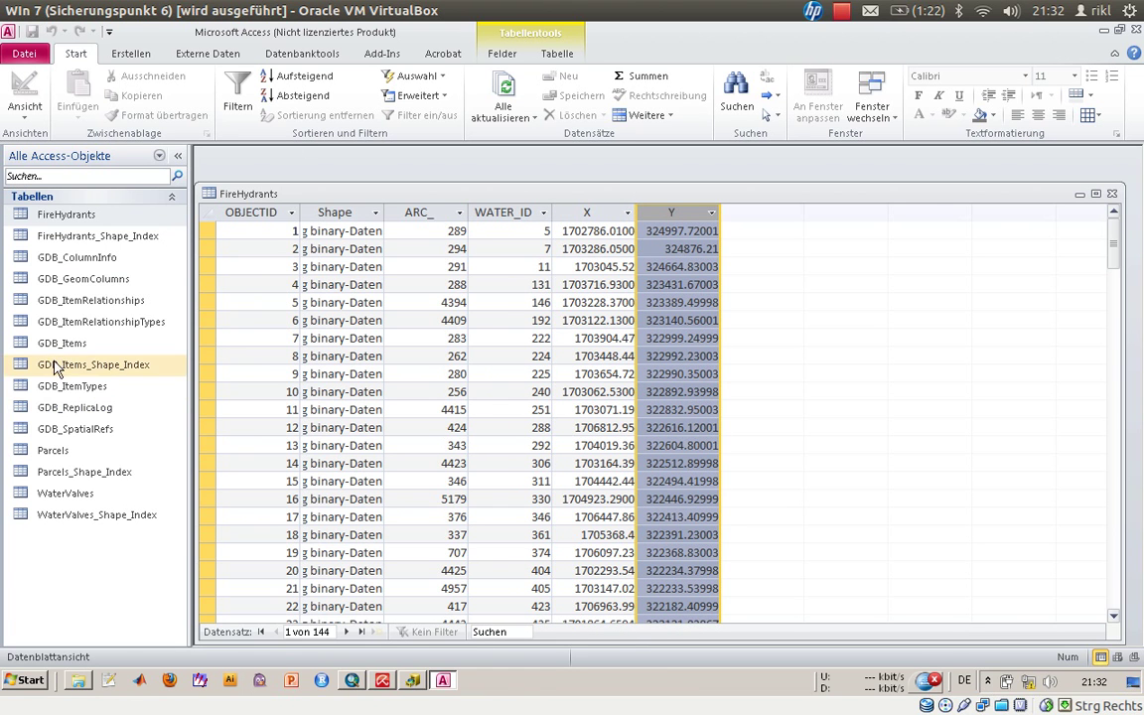
# Open the Parcels and Parcels_Shape_Index tables and browse forward from record 2
pyautogui.doubleClick(58, 449)
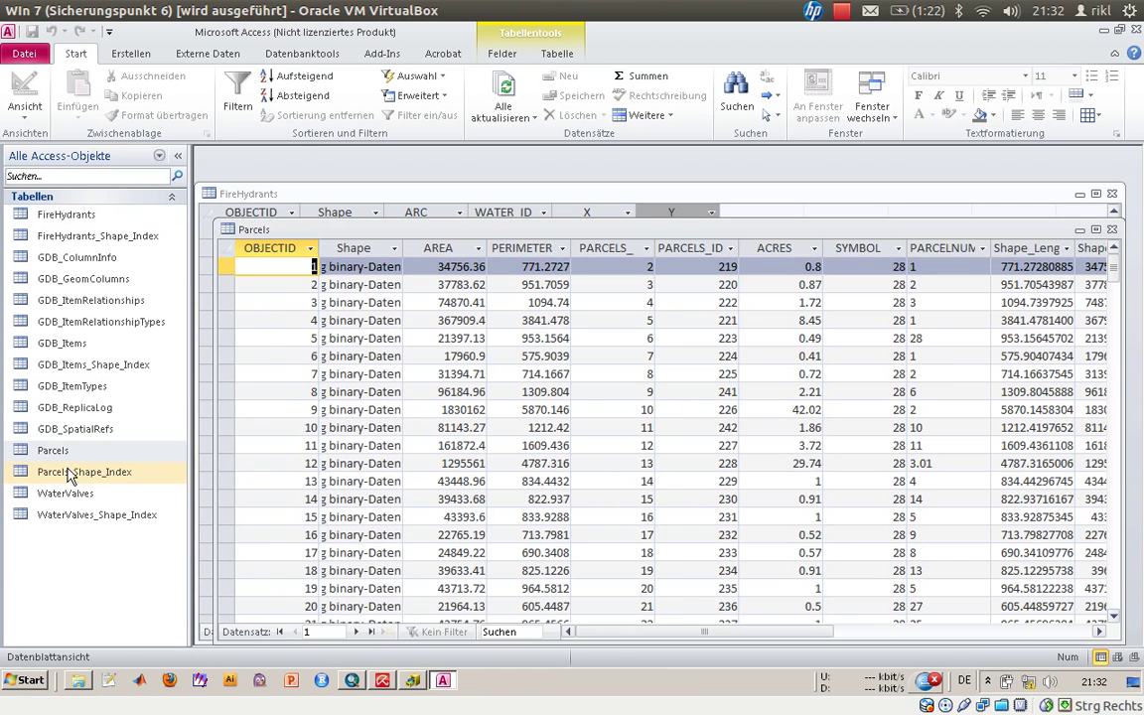
pyautogui.doubleClick(67, 474)
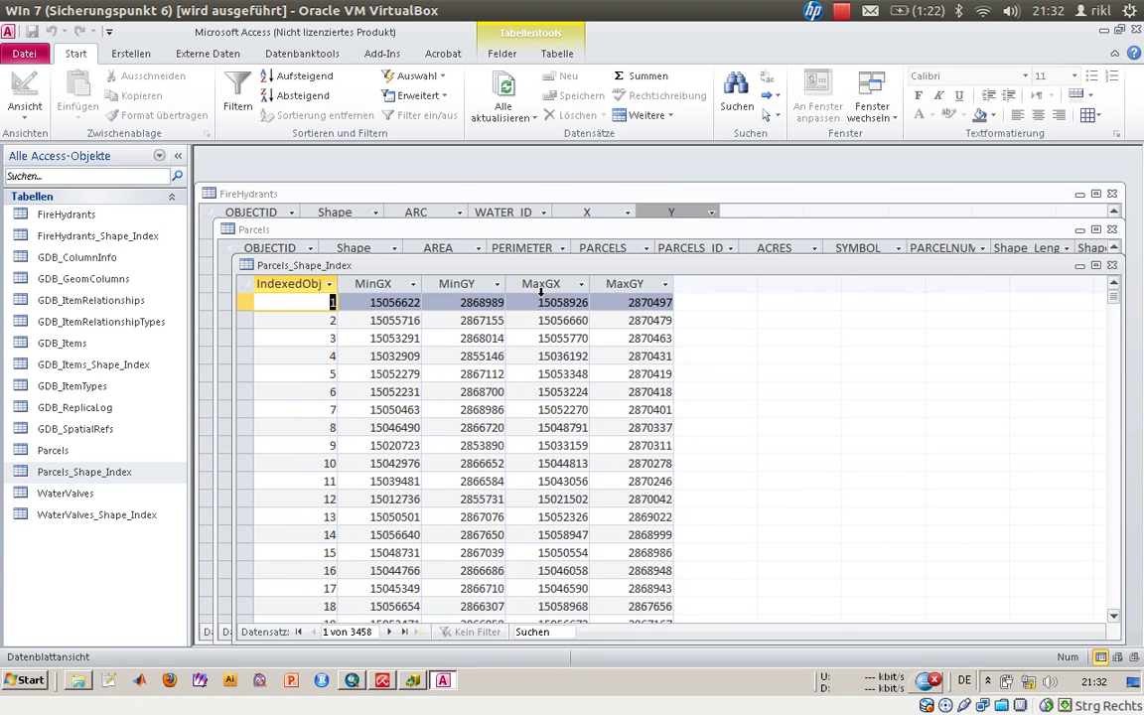
pyautogui.click(287, 321)
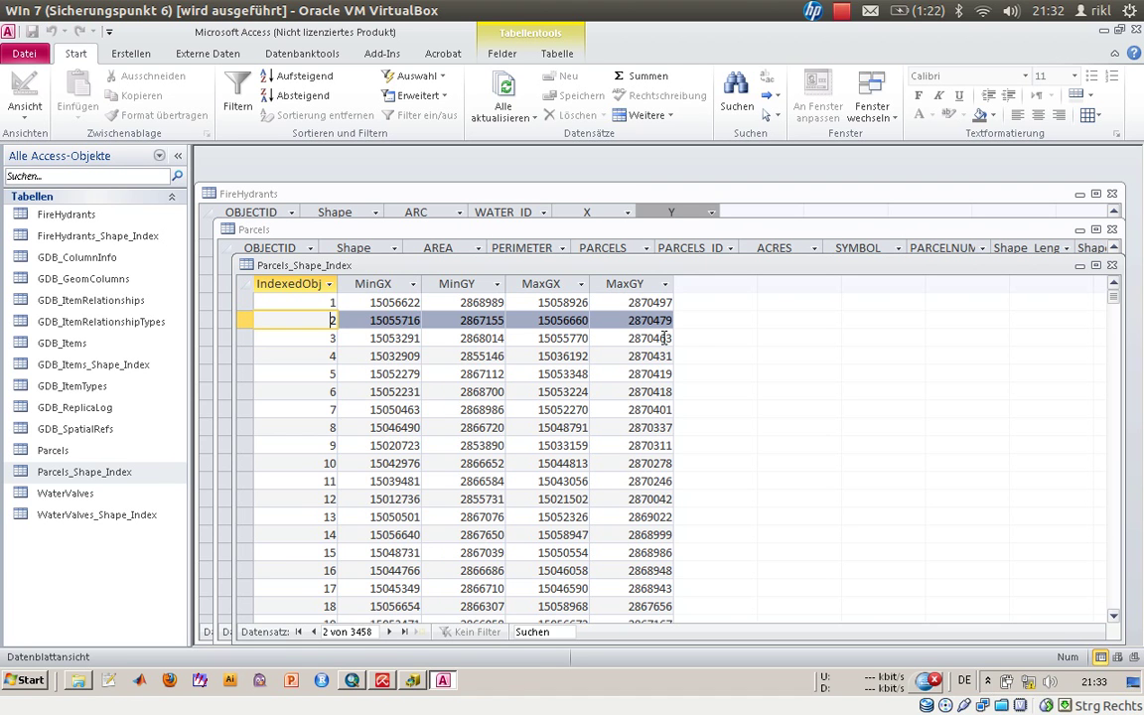
pyautogui.scroll(-20, 747, 347)
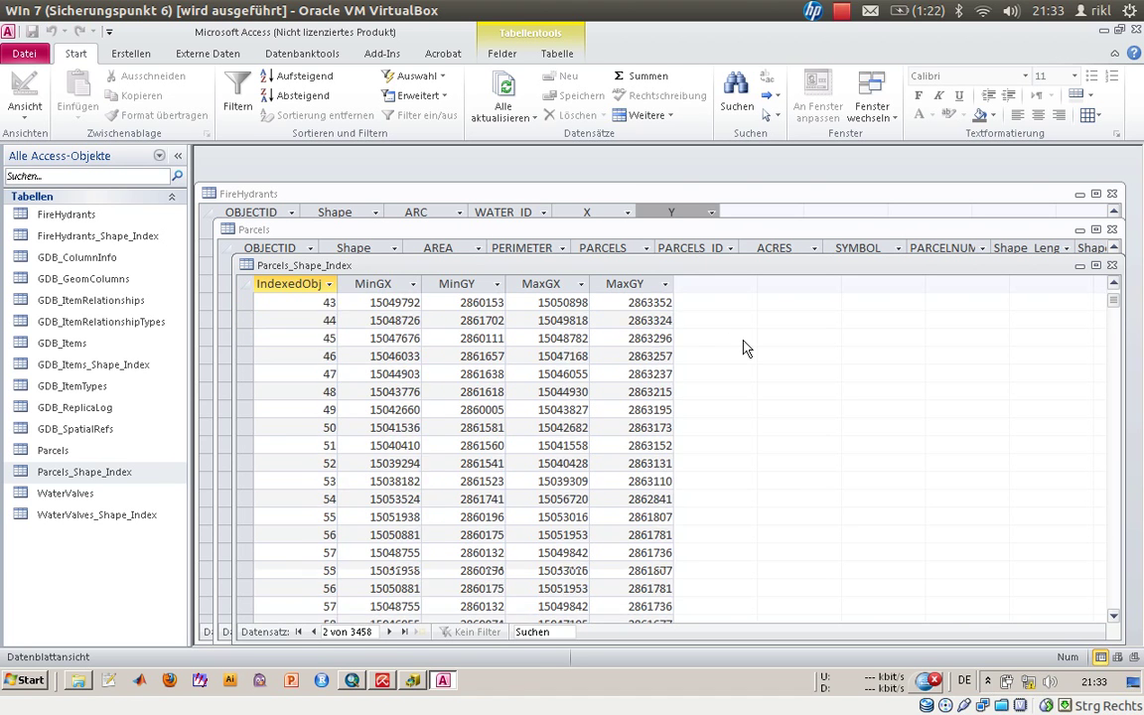
pyautogui.scroll(-20, 747, 348)
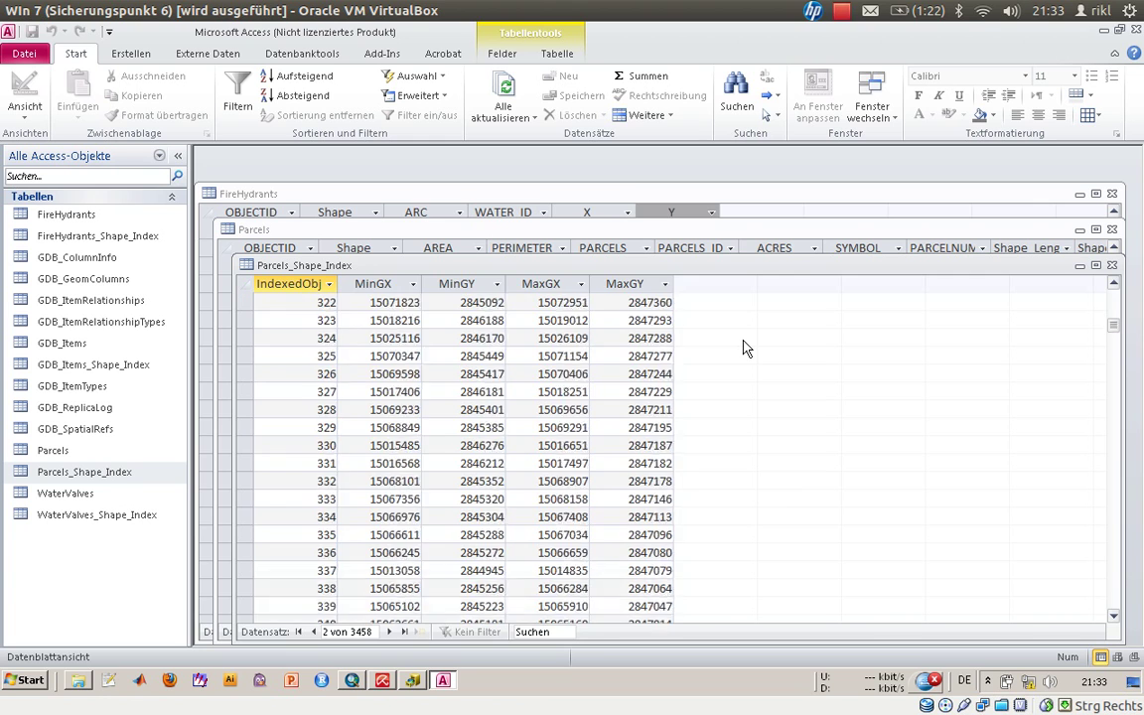
pyautogui.scroll(-20, 746, 348)
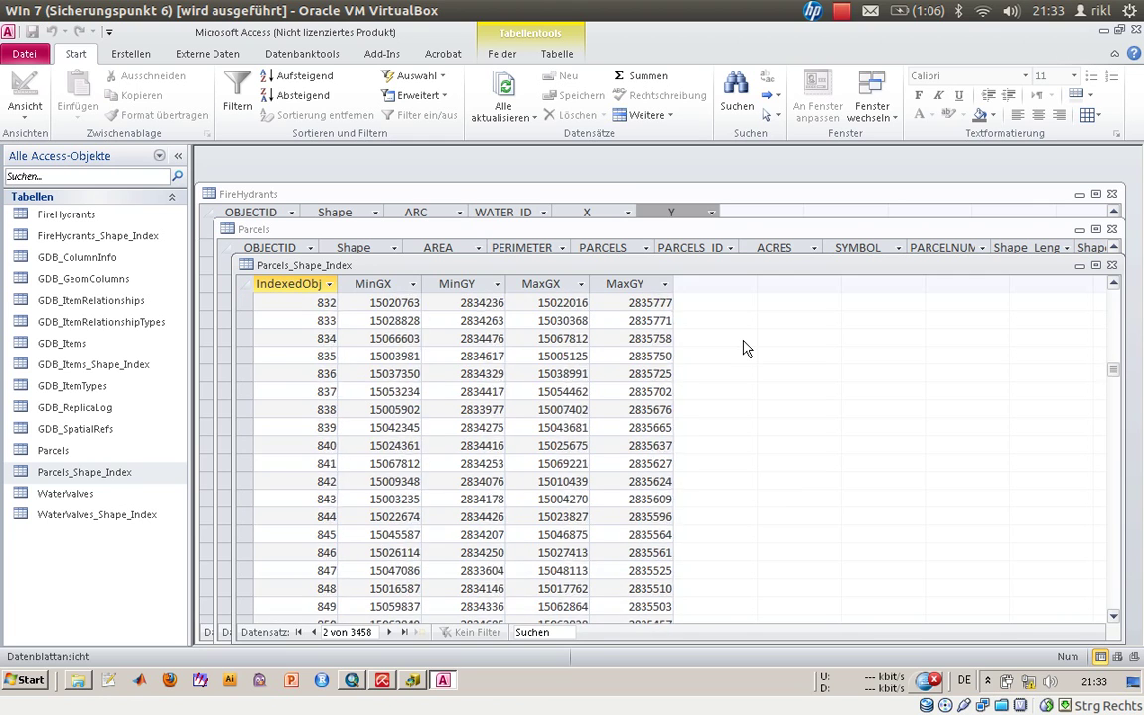
pyautogui.click(388, 633)
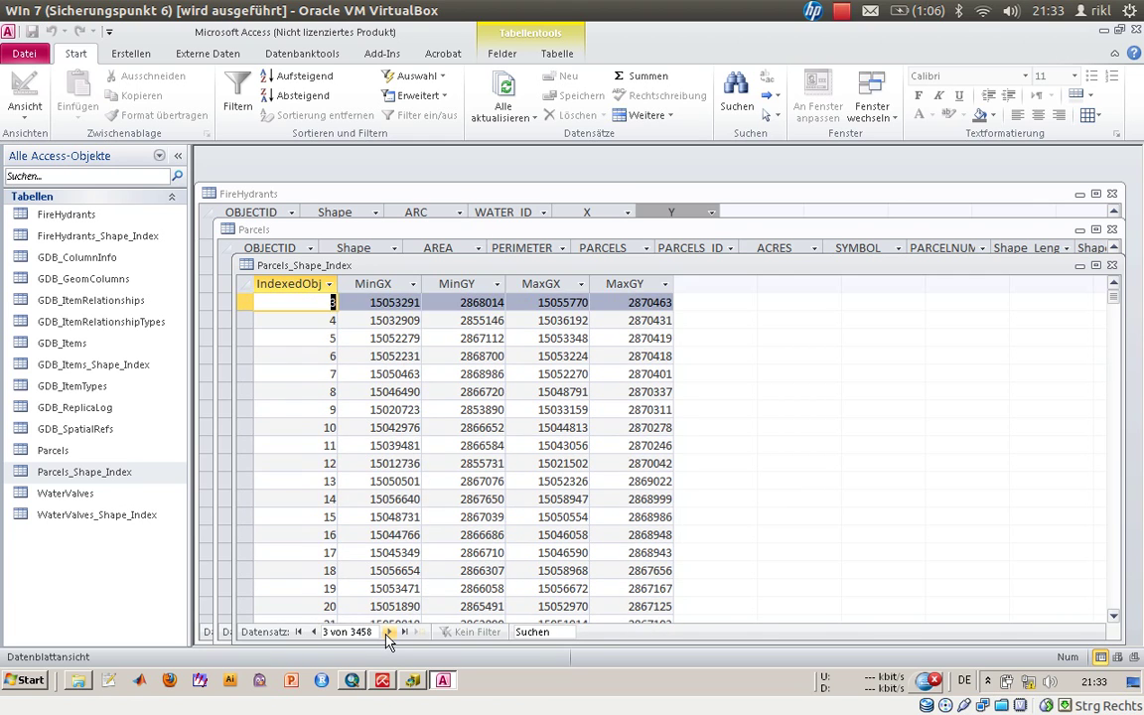
pyautogui.click(388, 633)
pyautogui.click(389, 632)
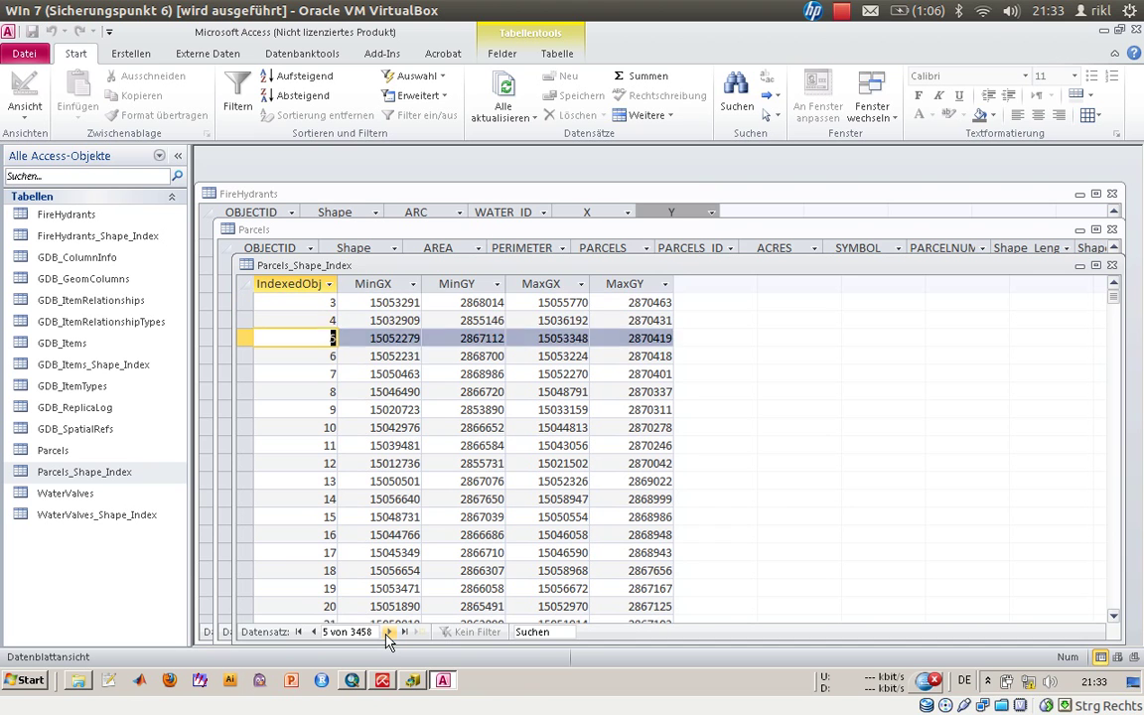
pyautogui.click(388, 633)
pyautogui.click(388, 632)
pyautogui.click(388, 632)
pyautogui.click(388, 633)
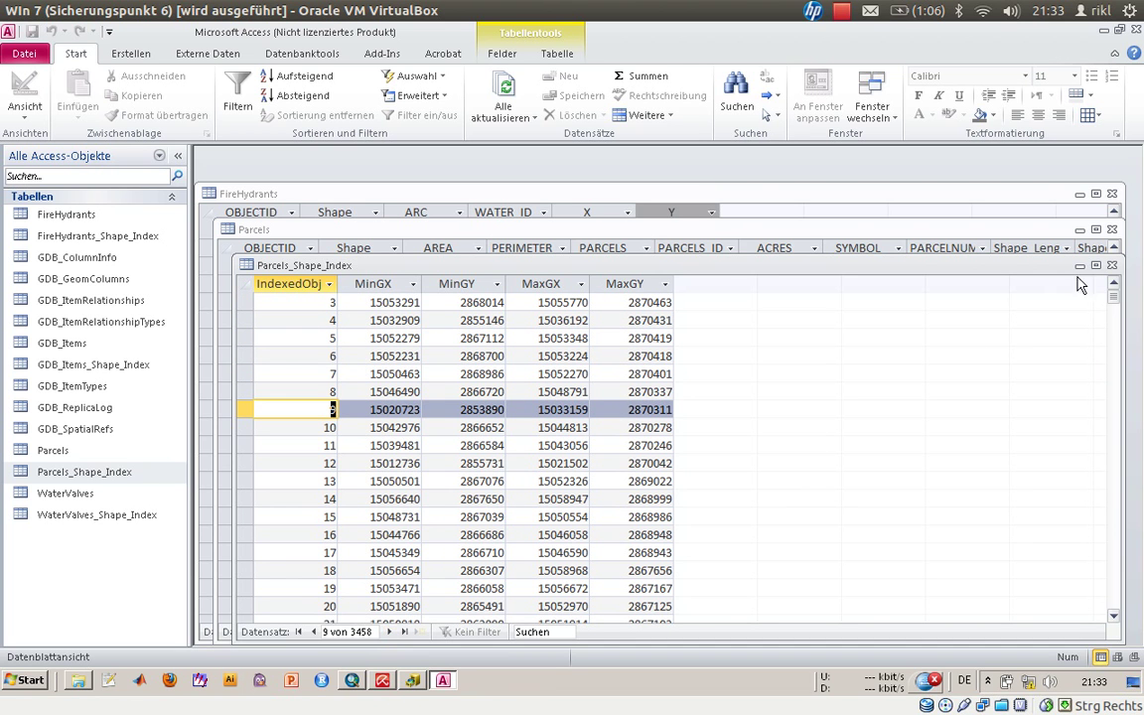
# Close the Parcels_Shape_Index, Parcels and FireHydrants table windows
pyautogui.click(1112, 267)
pyautogui.click(1112, 230)
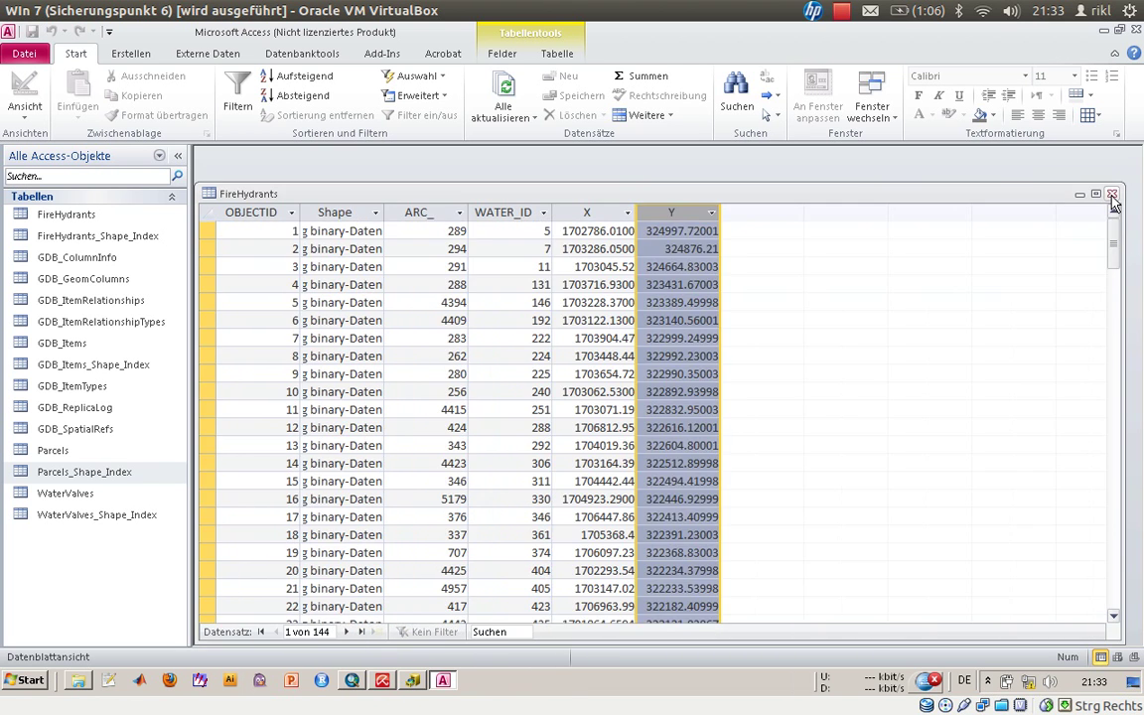
pyautogui.click(1113, 193)
# Quit Access, then select both CityData files in Explorer and clear the selection
pyautogui.click(1136, 31)
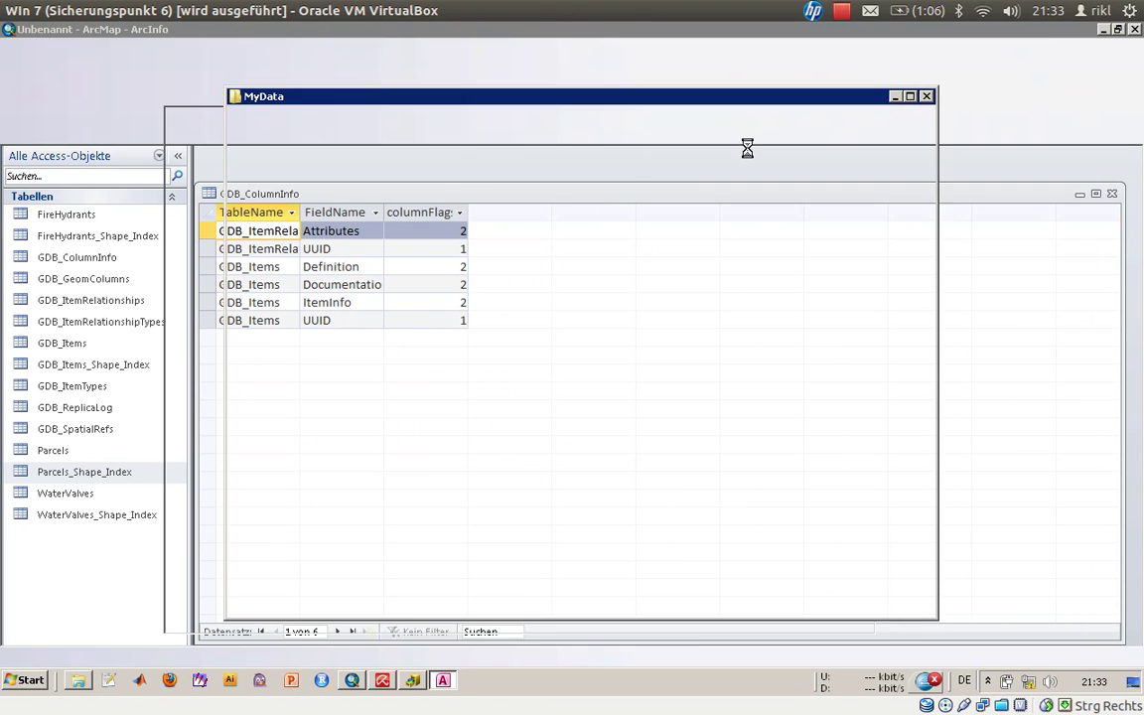
pyautogui.click(563, 291)
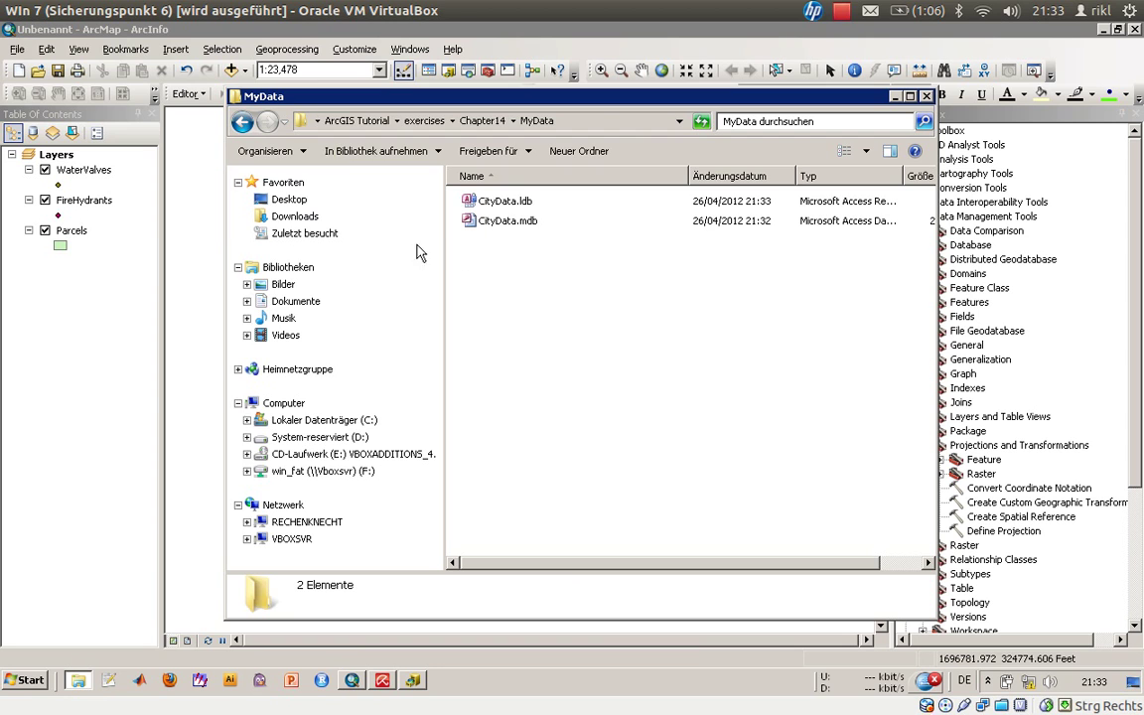
pyautogui.moveTo(506, 253); pyautogui.dragTo(464, 196)
pyautogui.click(500, 279)
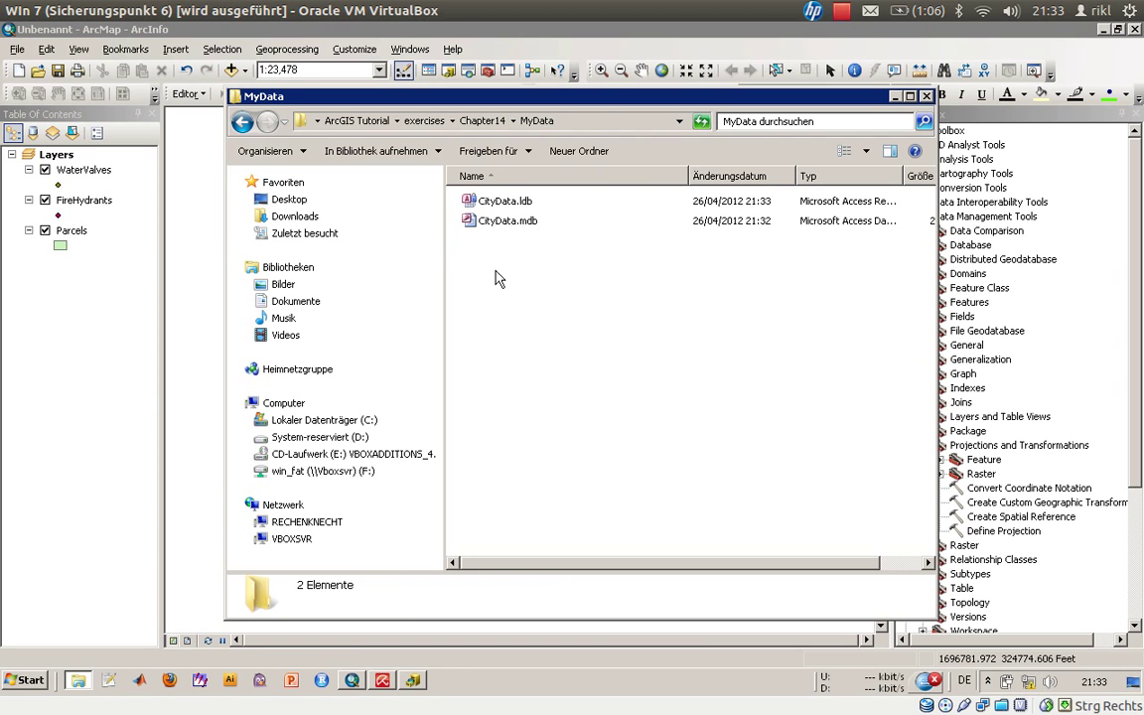
# Go back to Chapter14, open Ex14aData and select its ten FireHydrants and WaterValves files
pyautogui.click(242, 123)
pyautogui.doubleClick(494, 203)
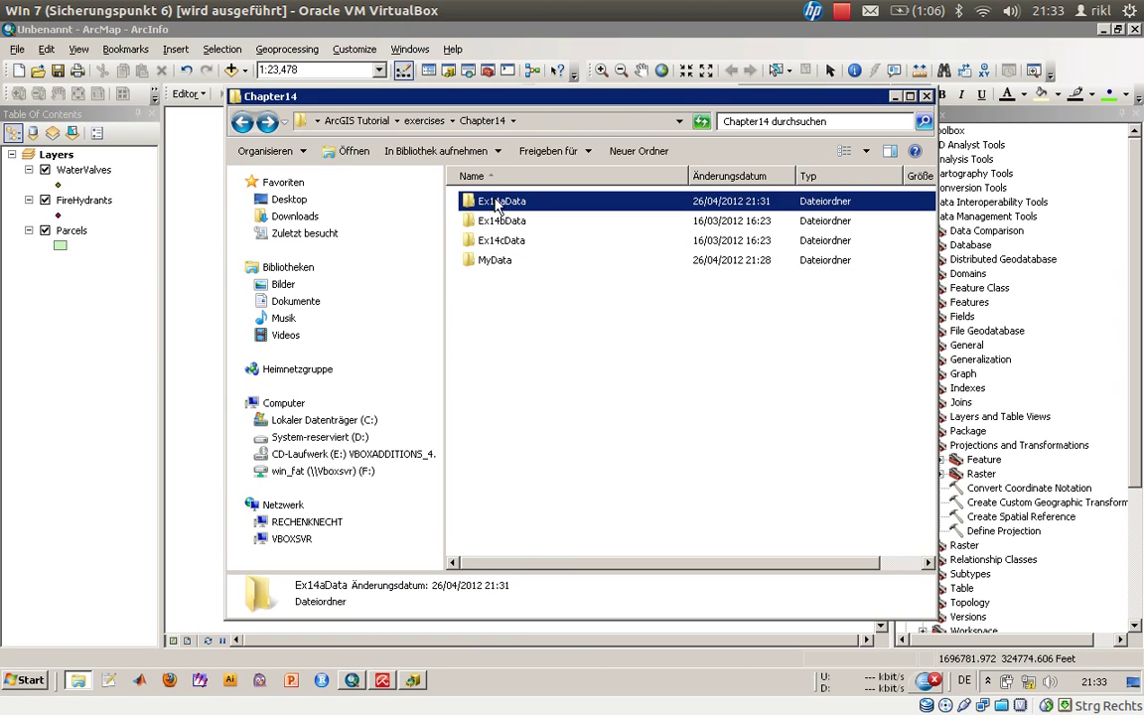
pyautogui.moveTo(568, 455); pyautogui.dragTo(506, 236)
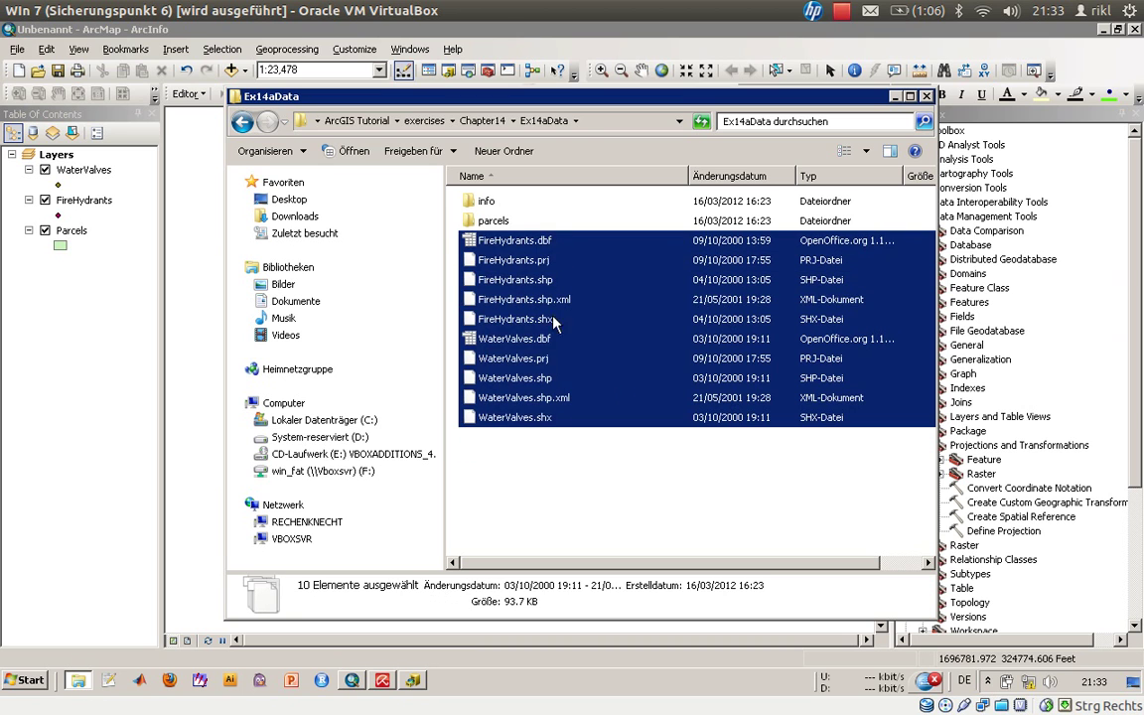
pyautogui.click(628, 489)
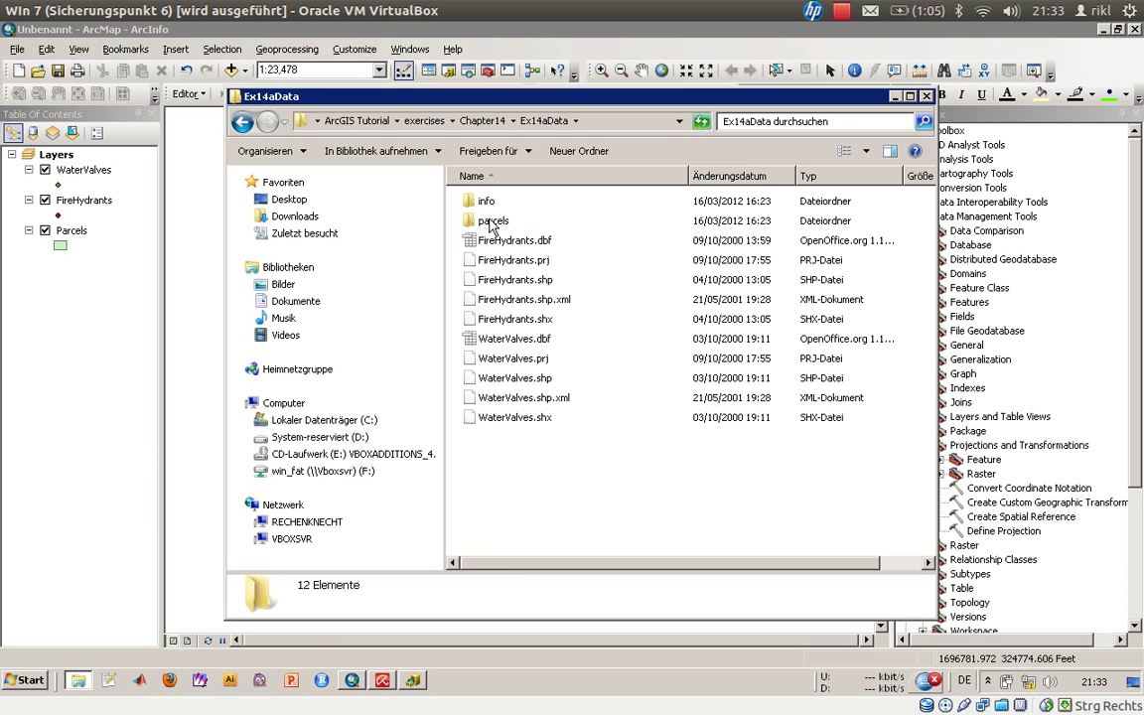
pyautogui.doubleClick(490, 222)
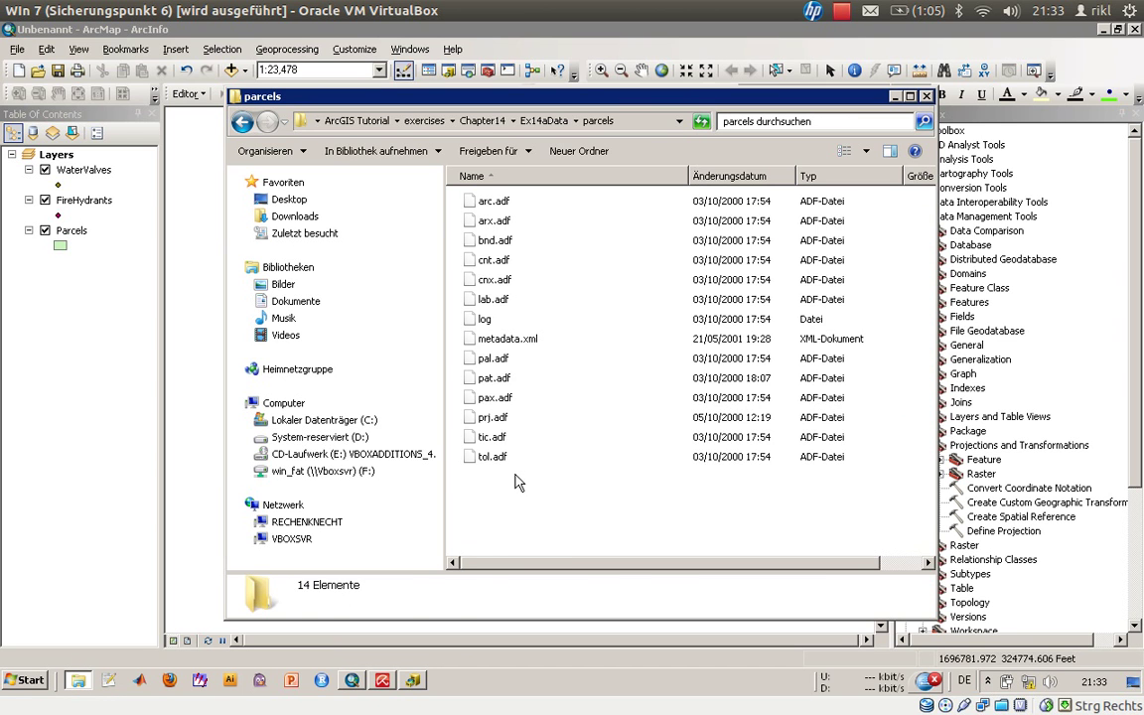
pyautogui.moveTo(515, 483); pyautogui.dragTo(458, 187)
pyautogui.click(491, 482)
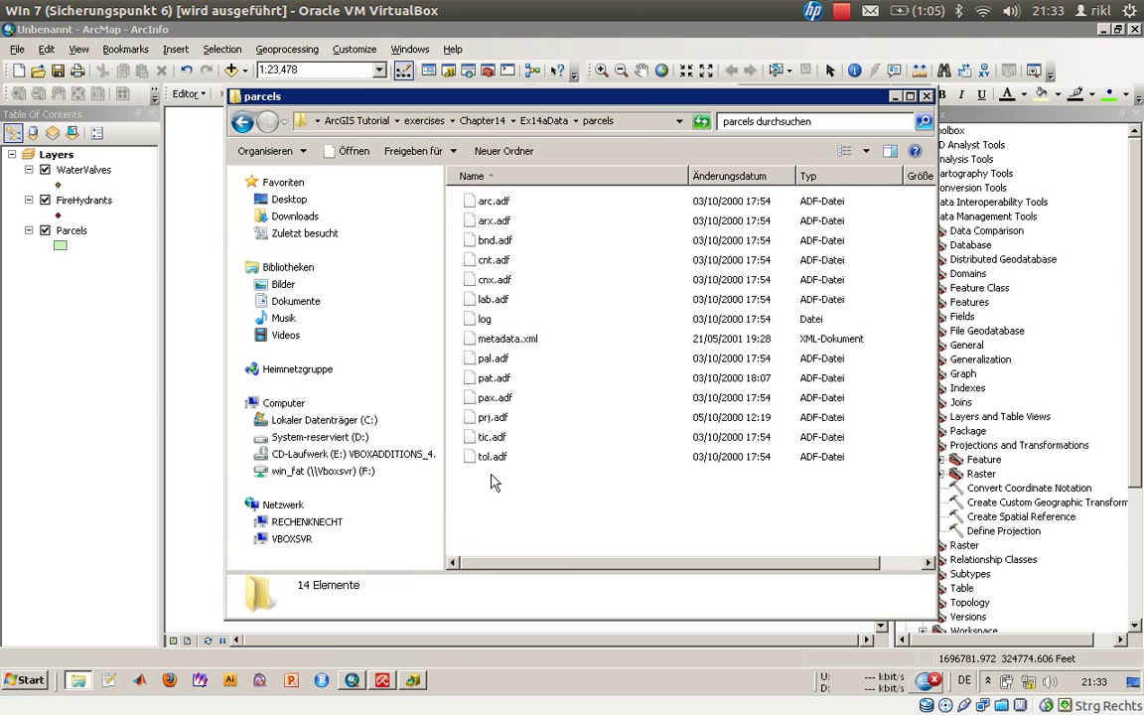
pyautogui.moveTo(494, 481); pyautogui.dragTo(462, 215)
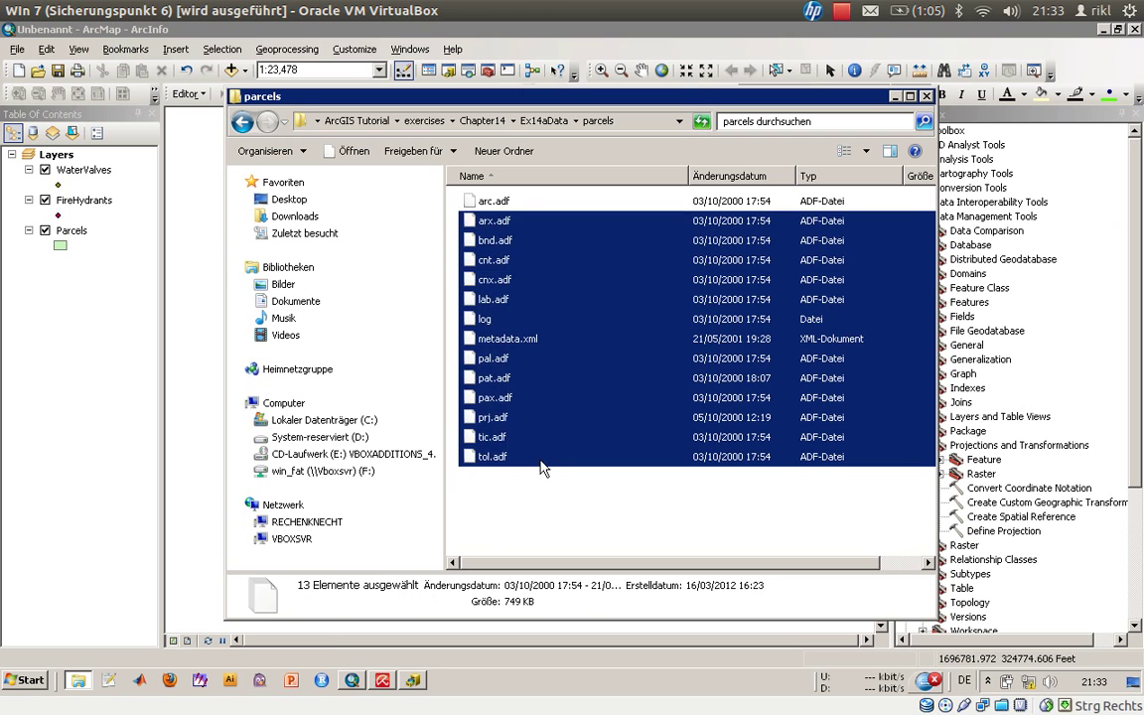
pyautogui.click(542, 458)
pyautogui.click(199, 109)
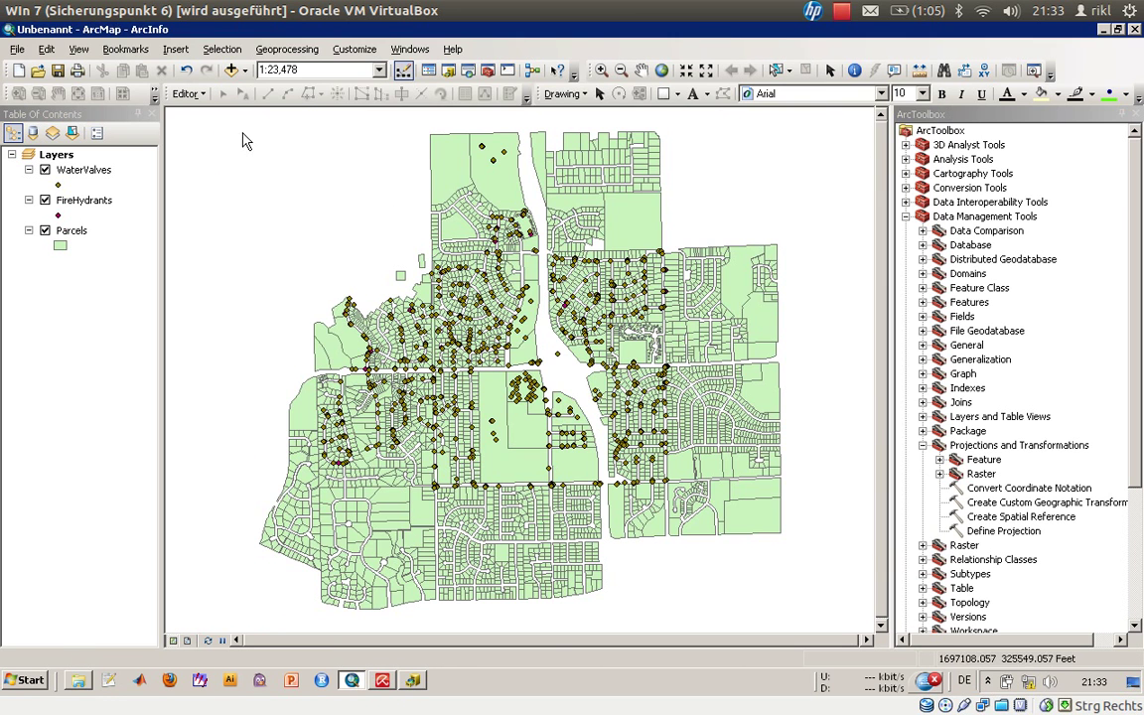
pyautogui.hotkey('alt', 'Tab')
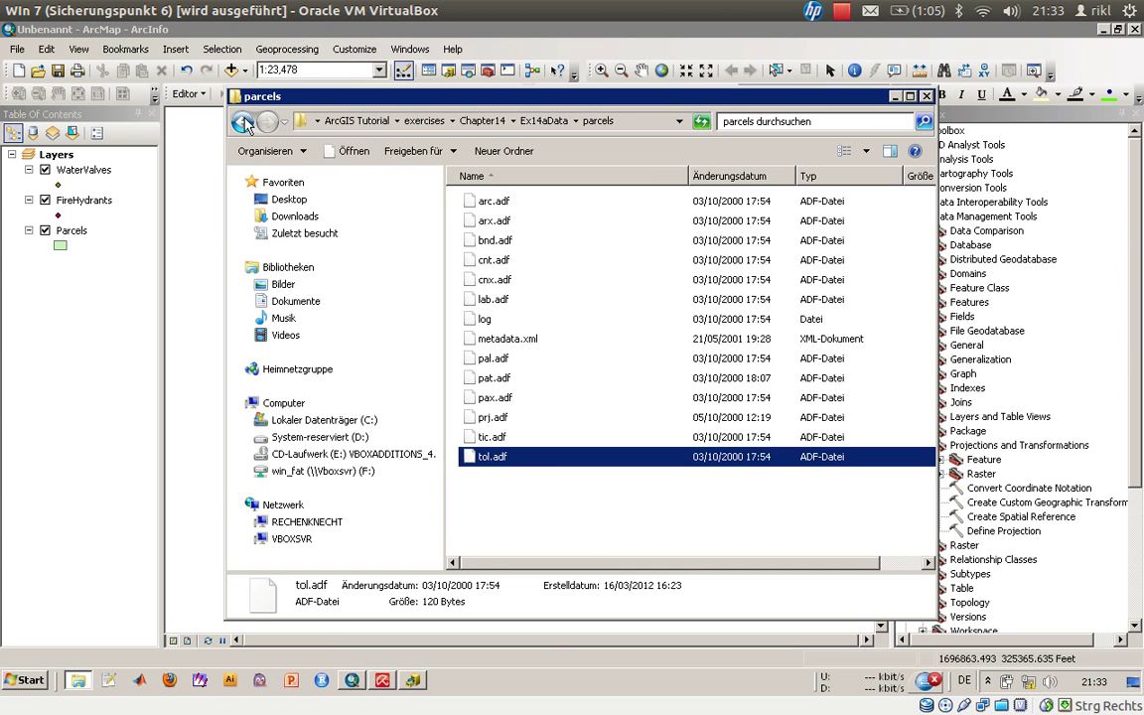
pyautogui.click(244, 121)
pyautogui.doubleClick(493, 203)
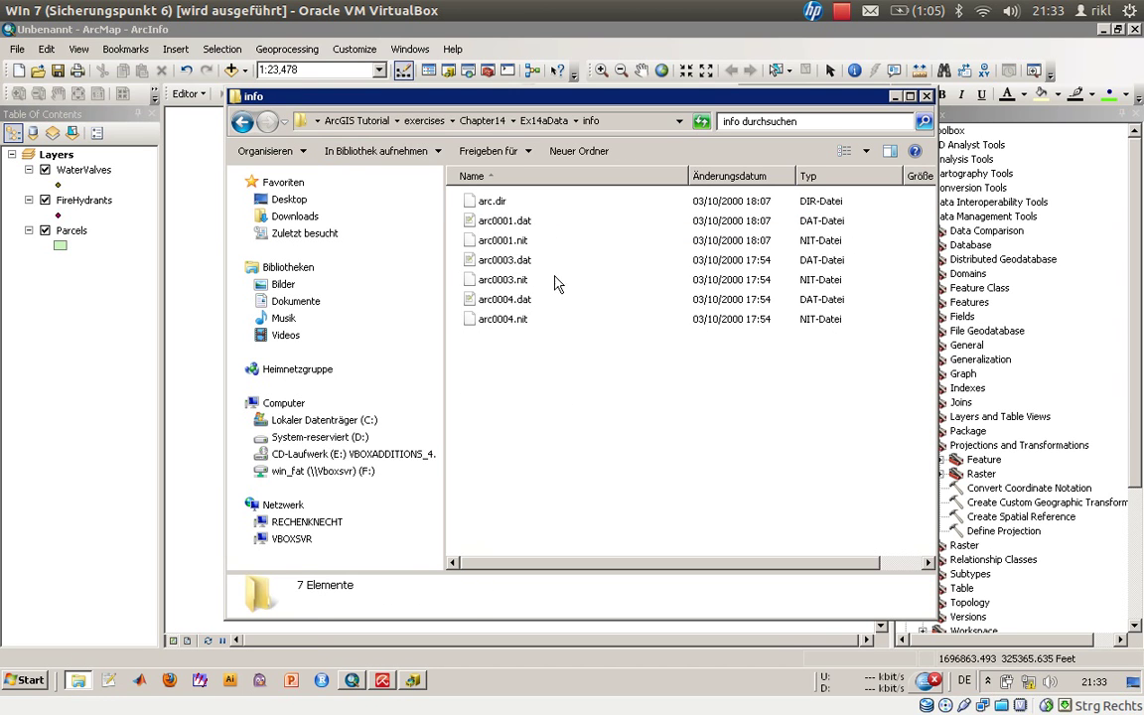
pyautogui.moveTo(584, 399); pyautogui.dragTo(478, 199)
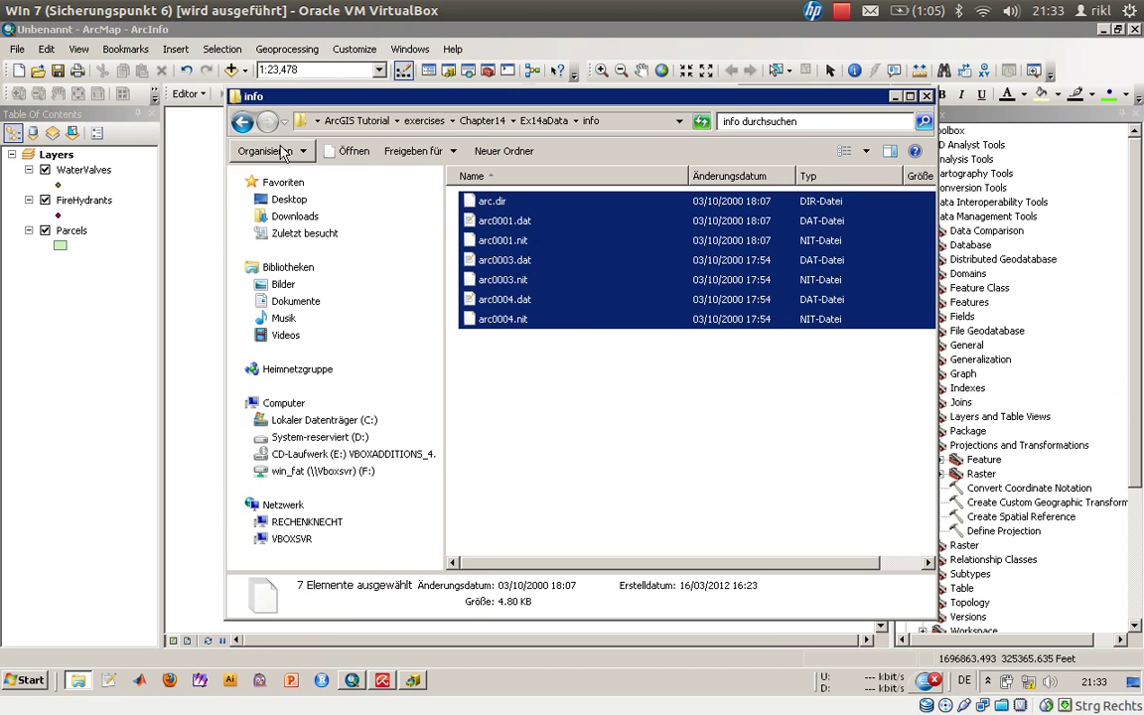
pyautogui.click(241, 123)
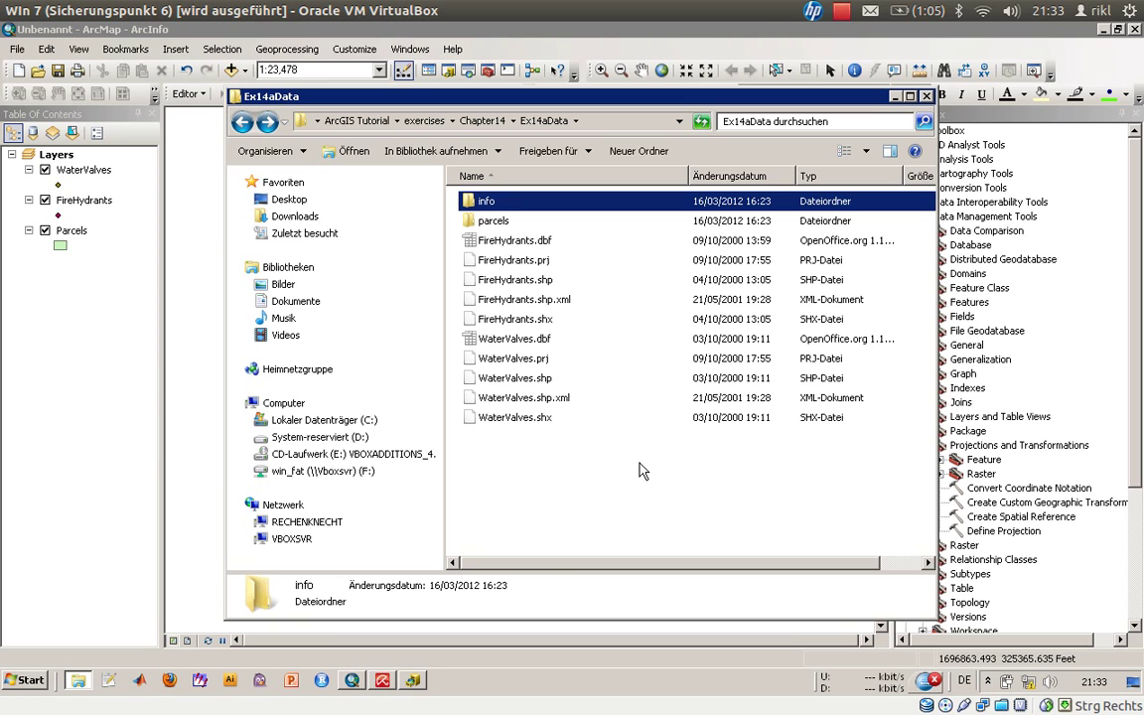